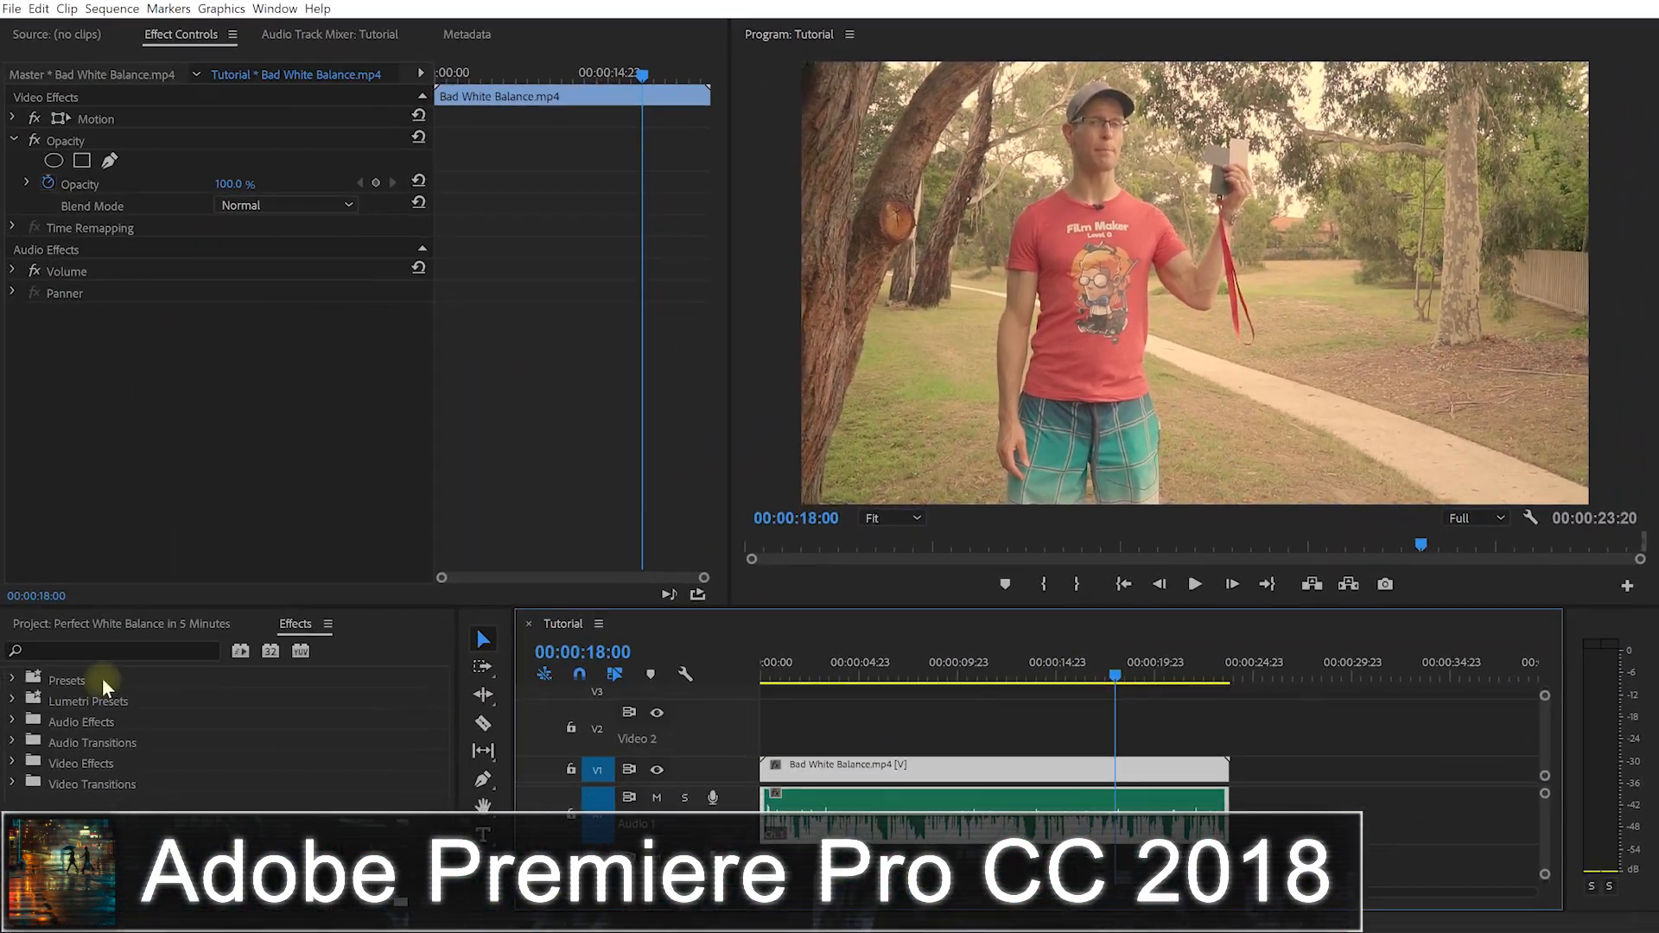
Apply Fast Color Corrector to 'Bad White Balance.mp4' and sample the grey card as its white reference
click(117, 649)
text(fast color)
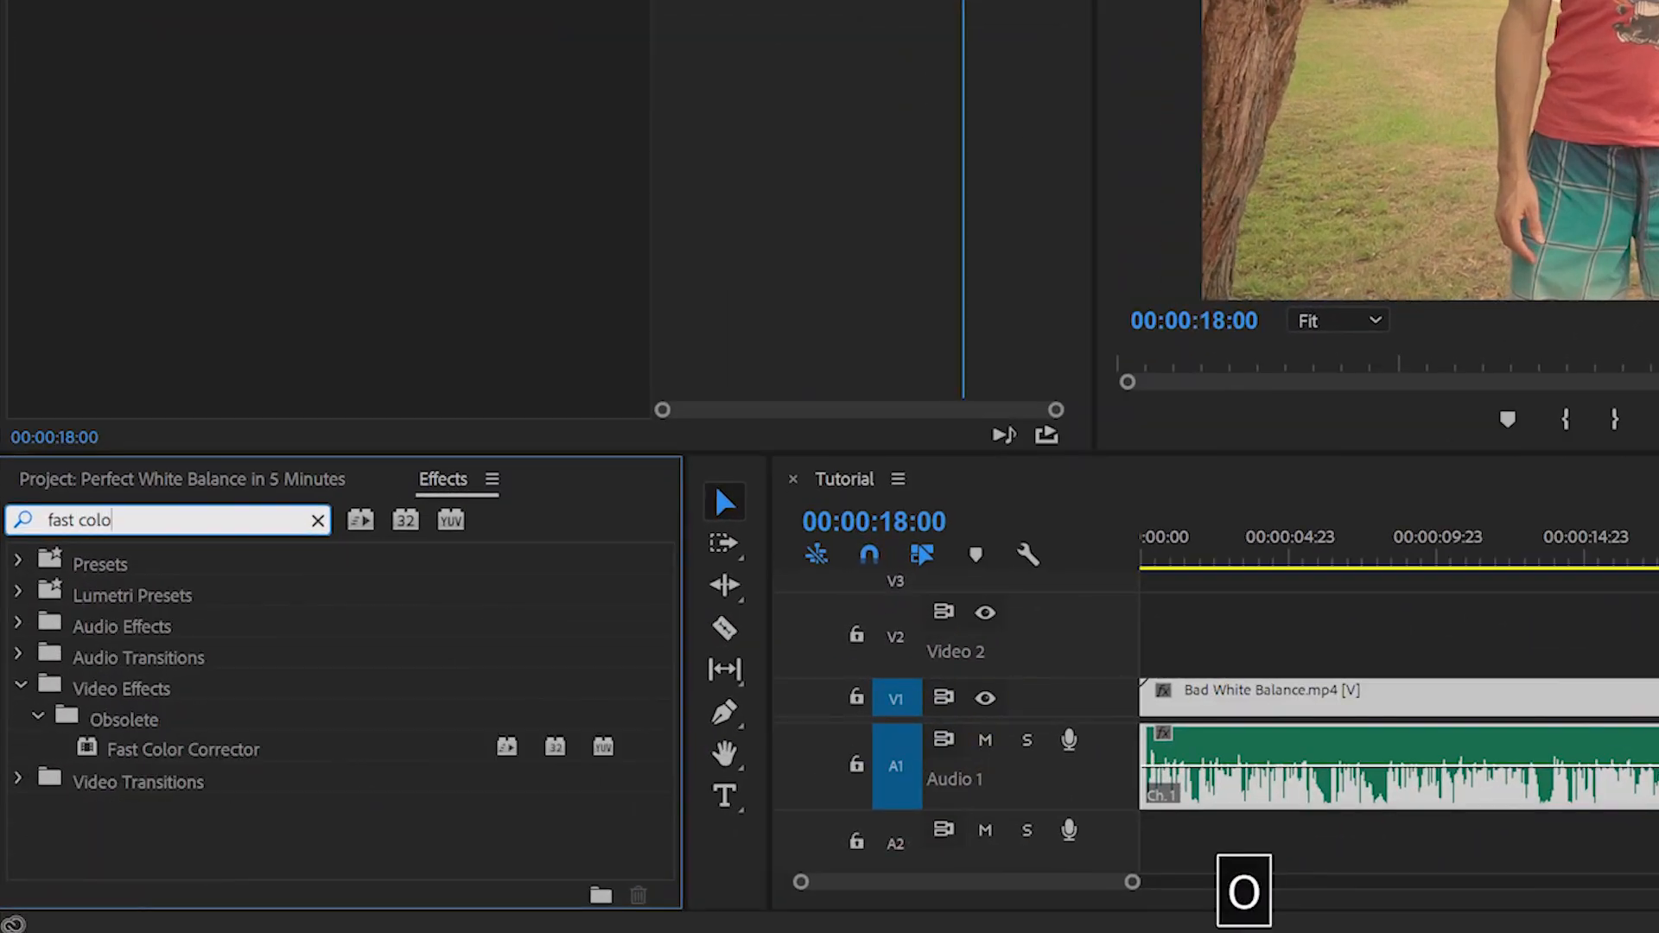
click(231, 759)
drag(319, 755, 1354, 697)
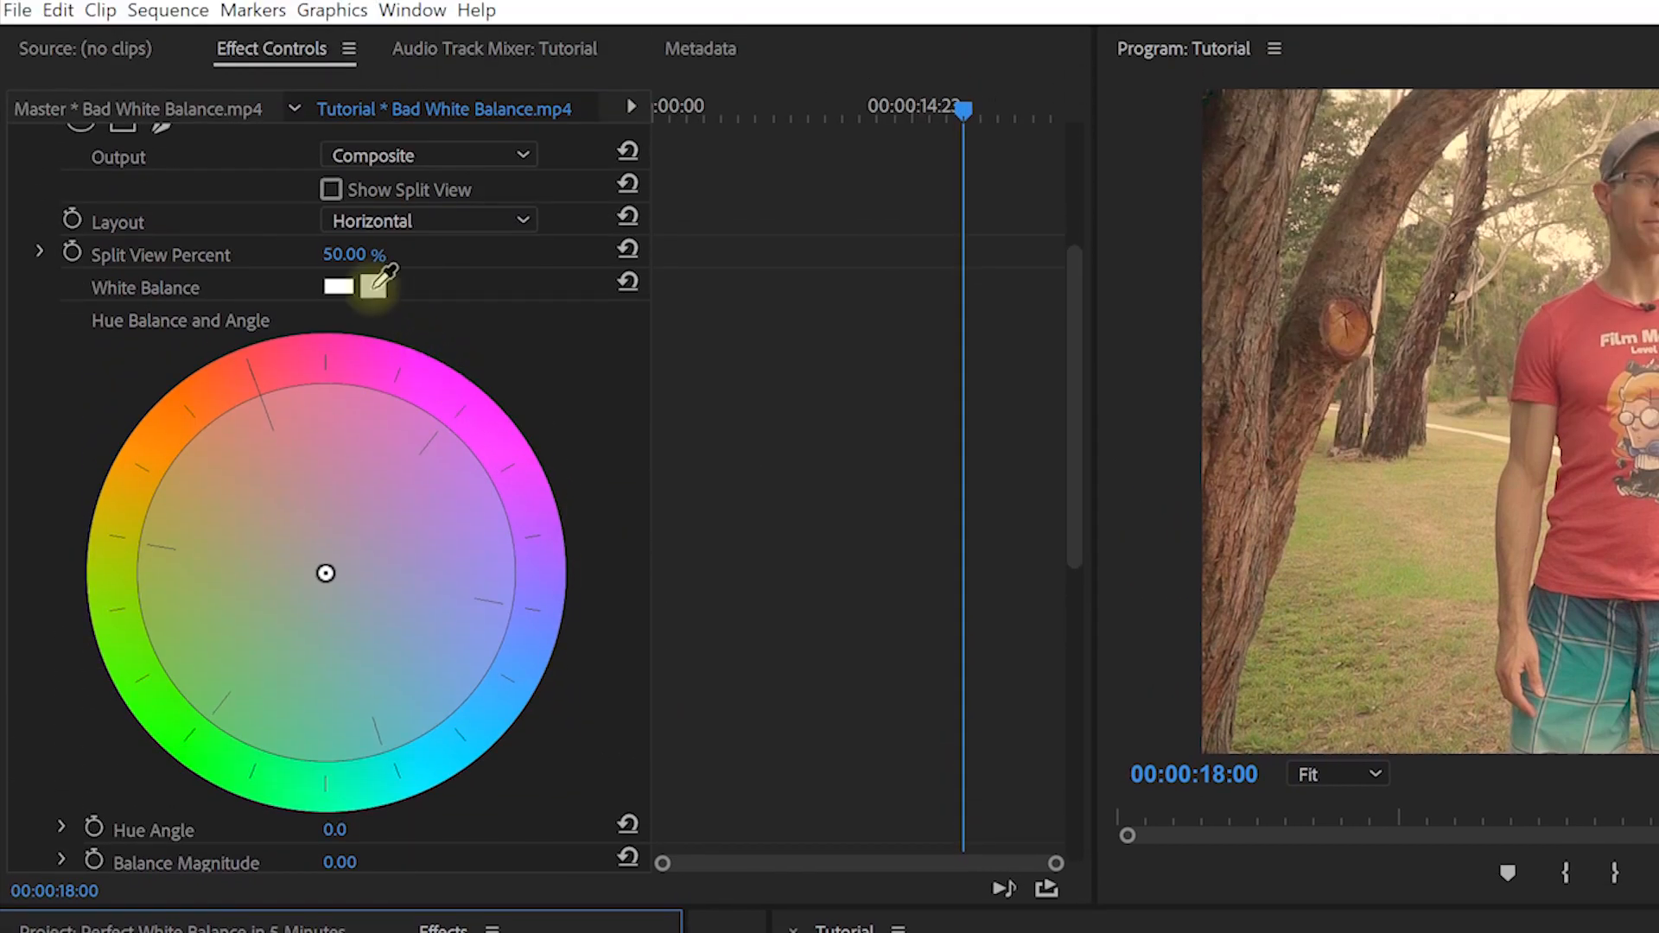
click(380, 278)
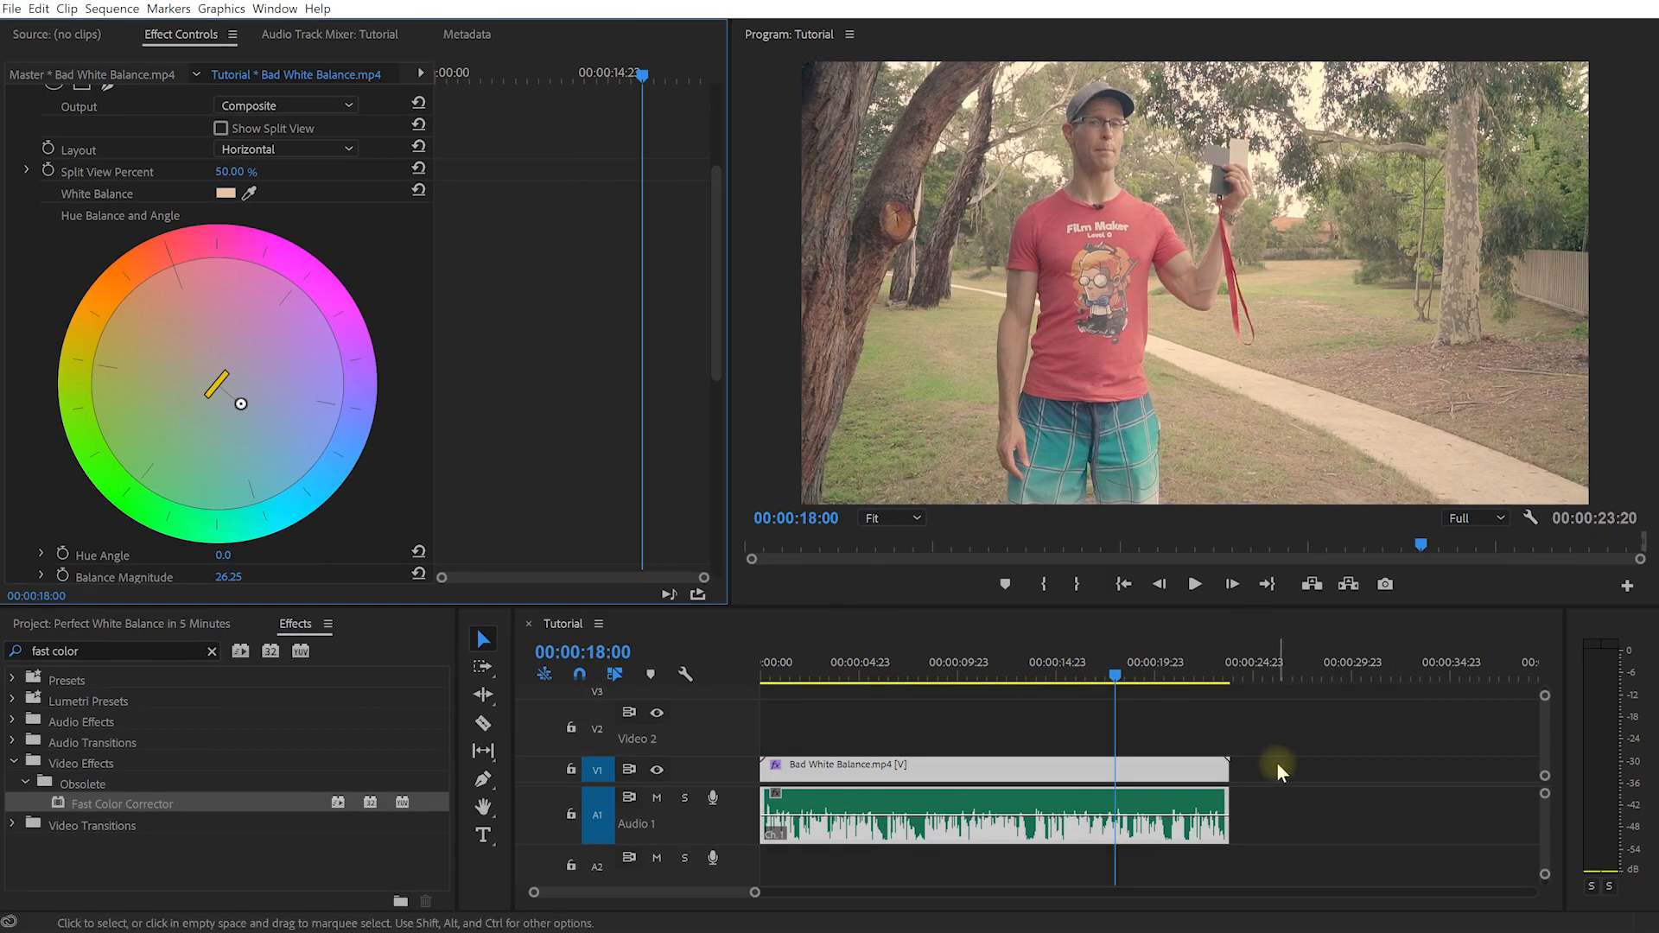
scroll(334, 249, up, 5)
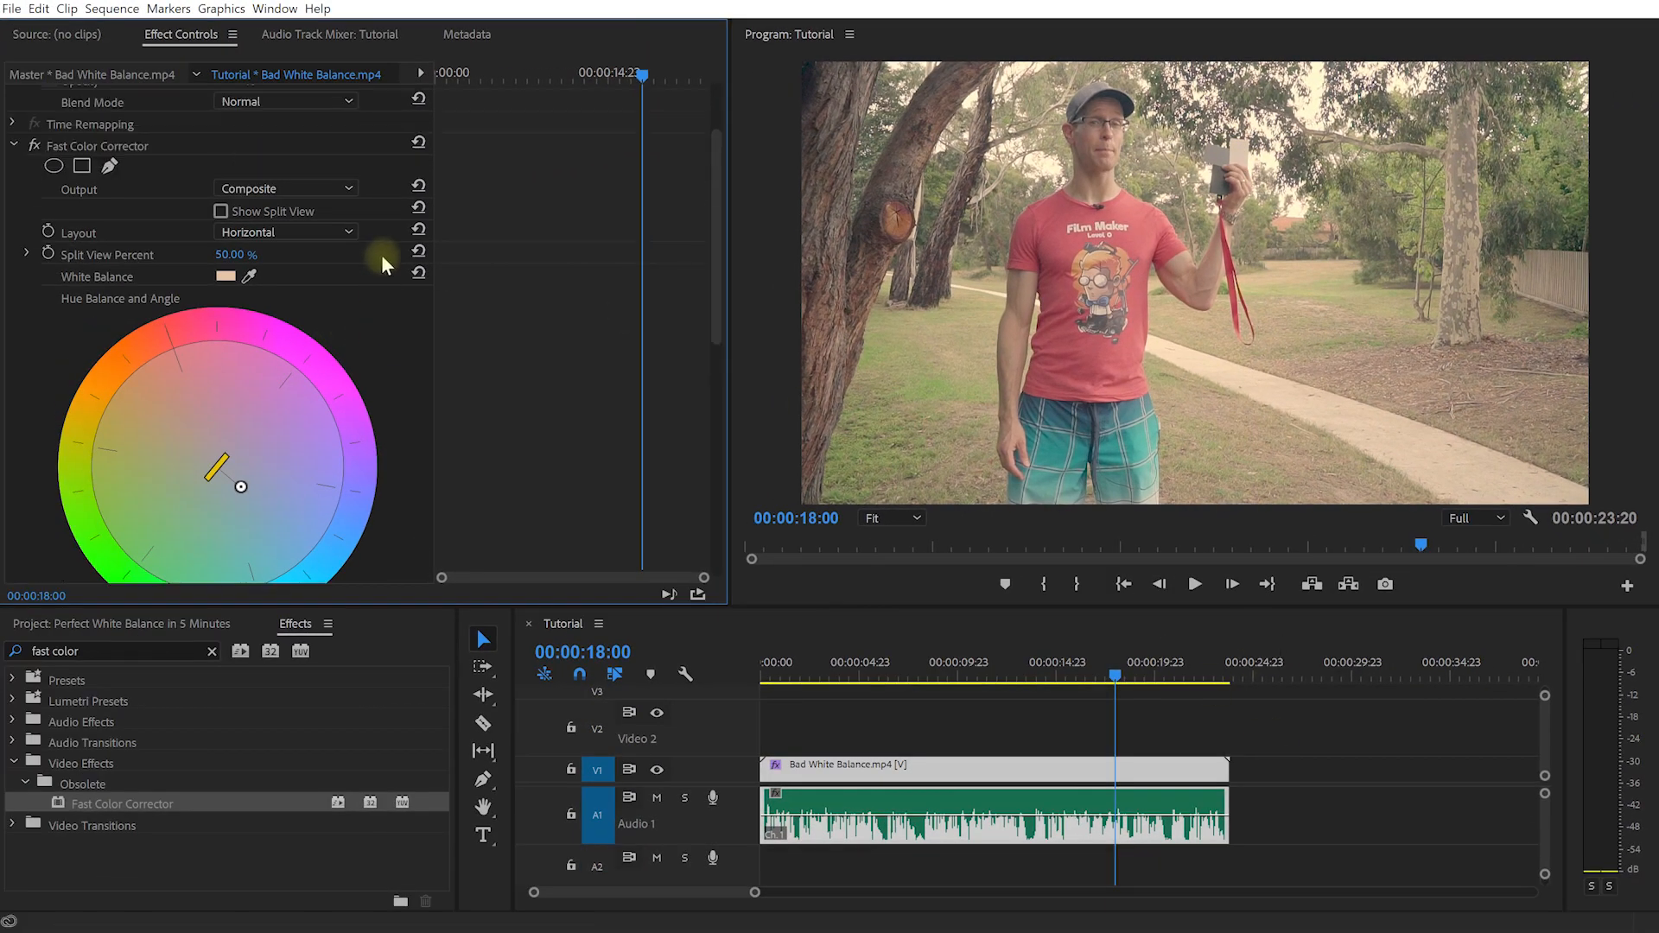
Delete the Fast Color Corrector and magnify the program monitor to 400%
click(166, 177)
key(Delete)
click(892, 519)
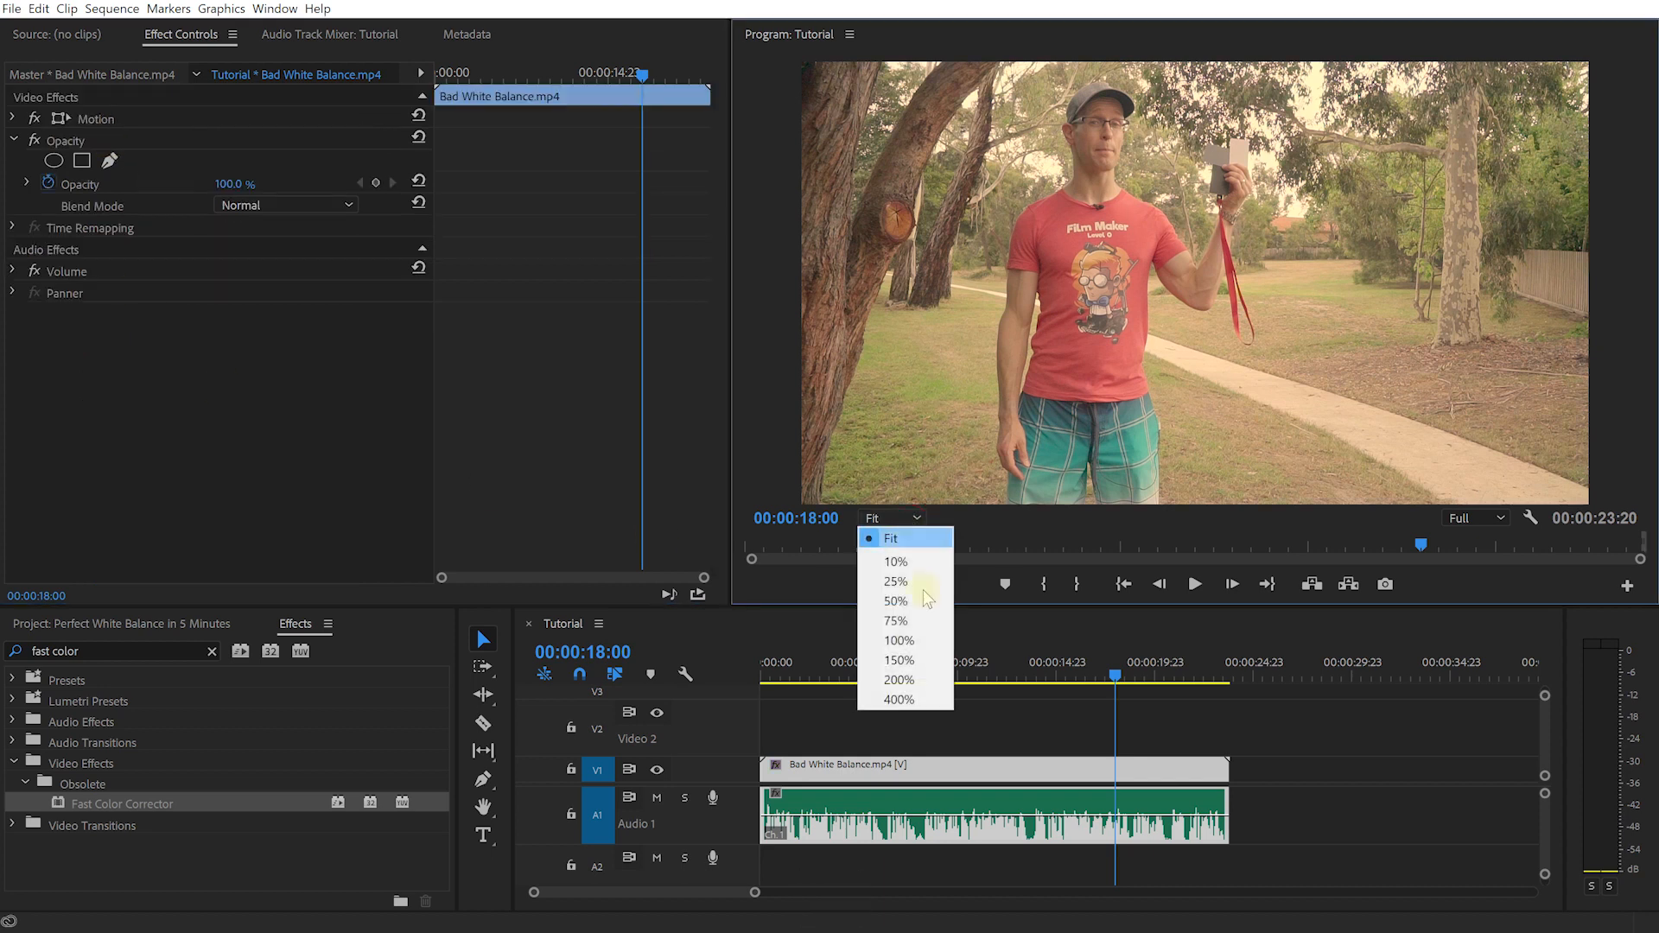
click(895, 700)
scroll(1166, 286, up, 3)
Draw a pen opacity mask around the held cards with Mask Feather set to 0
click(54, 161)
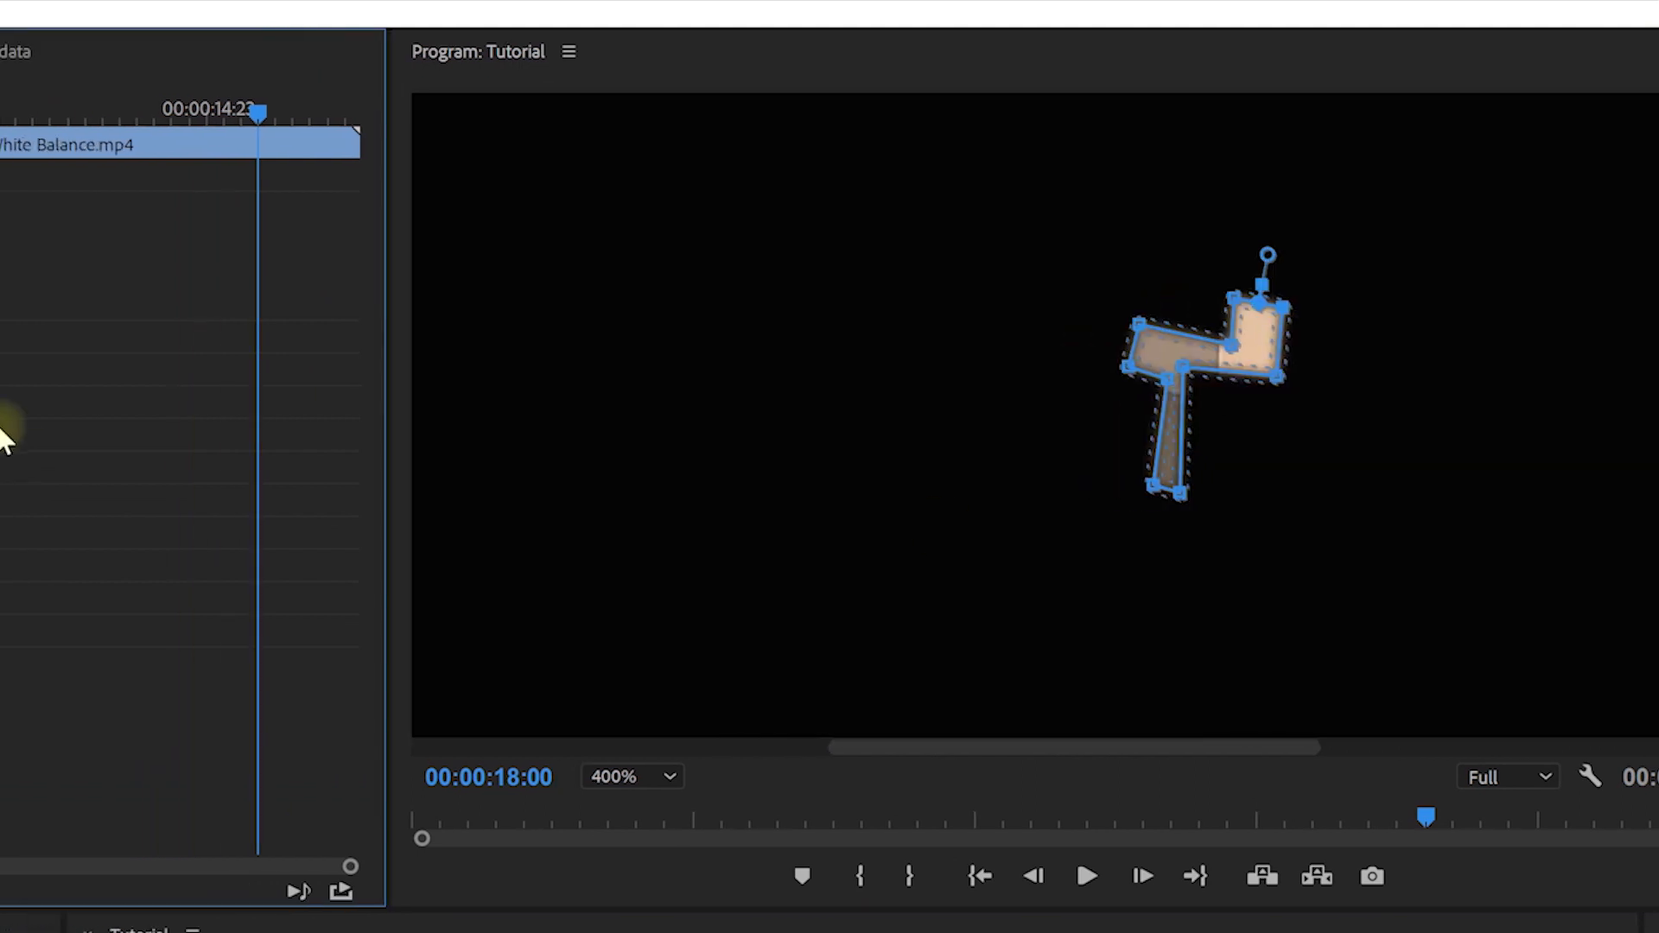
click(364, 334)
text(0)
key(Return)
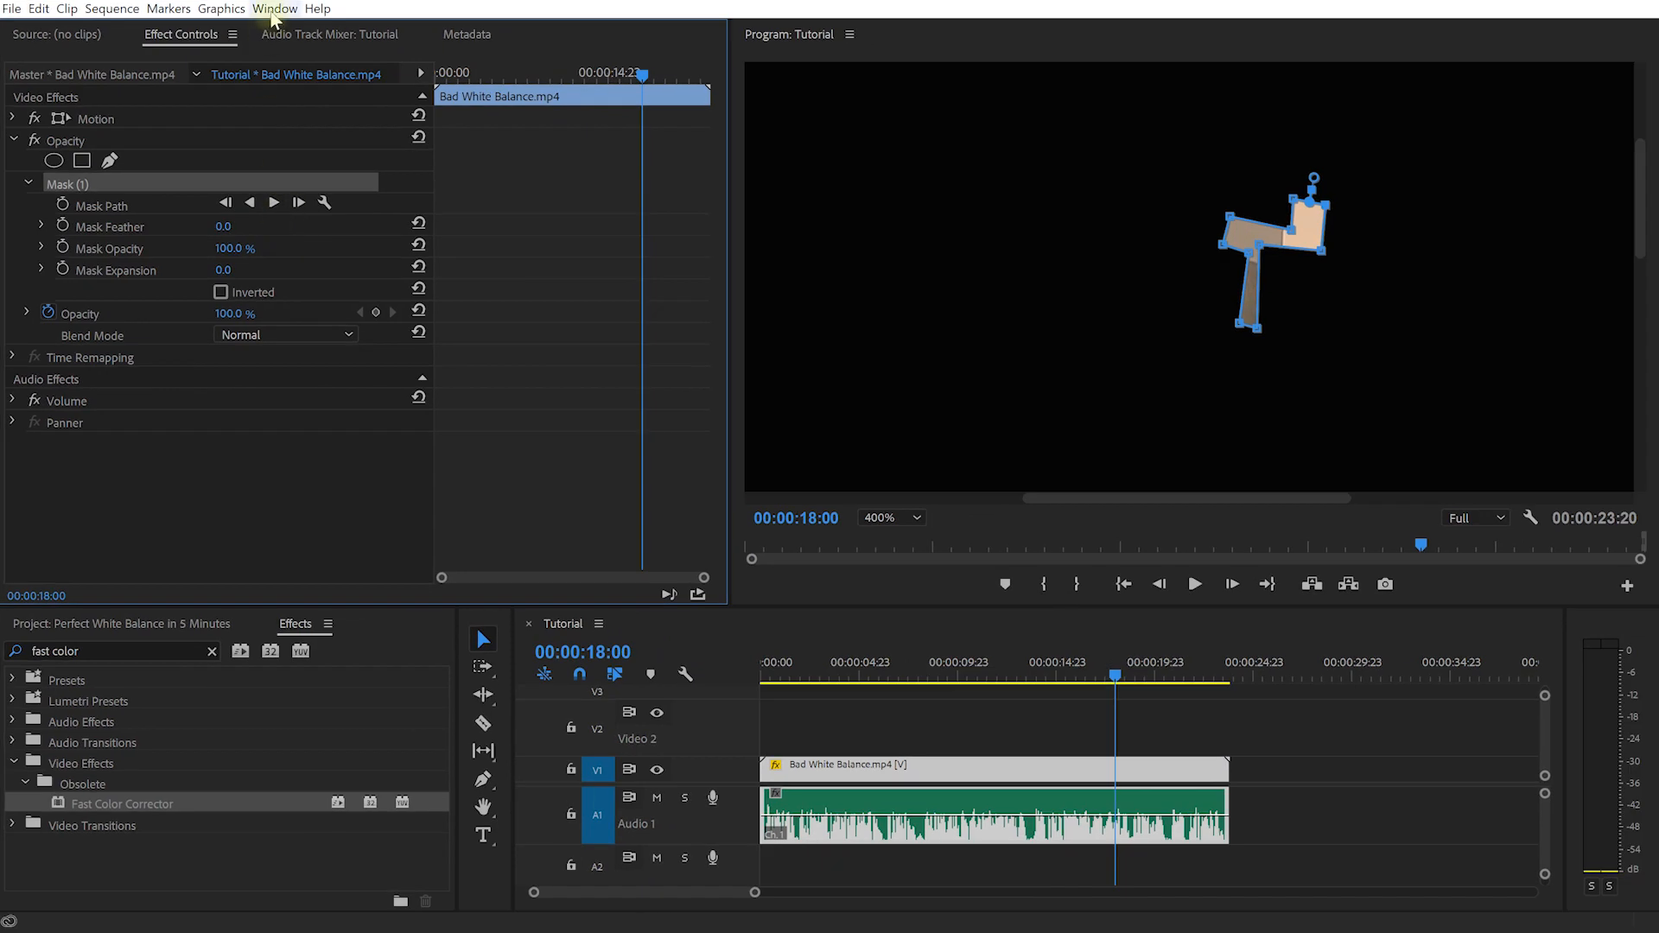
click(273, 9)
click(326, 480)
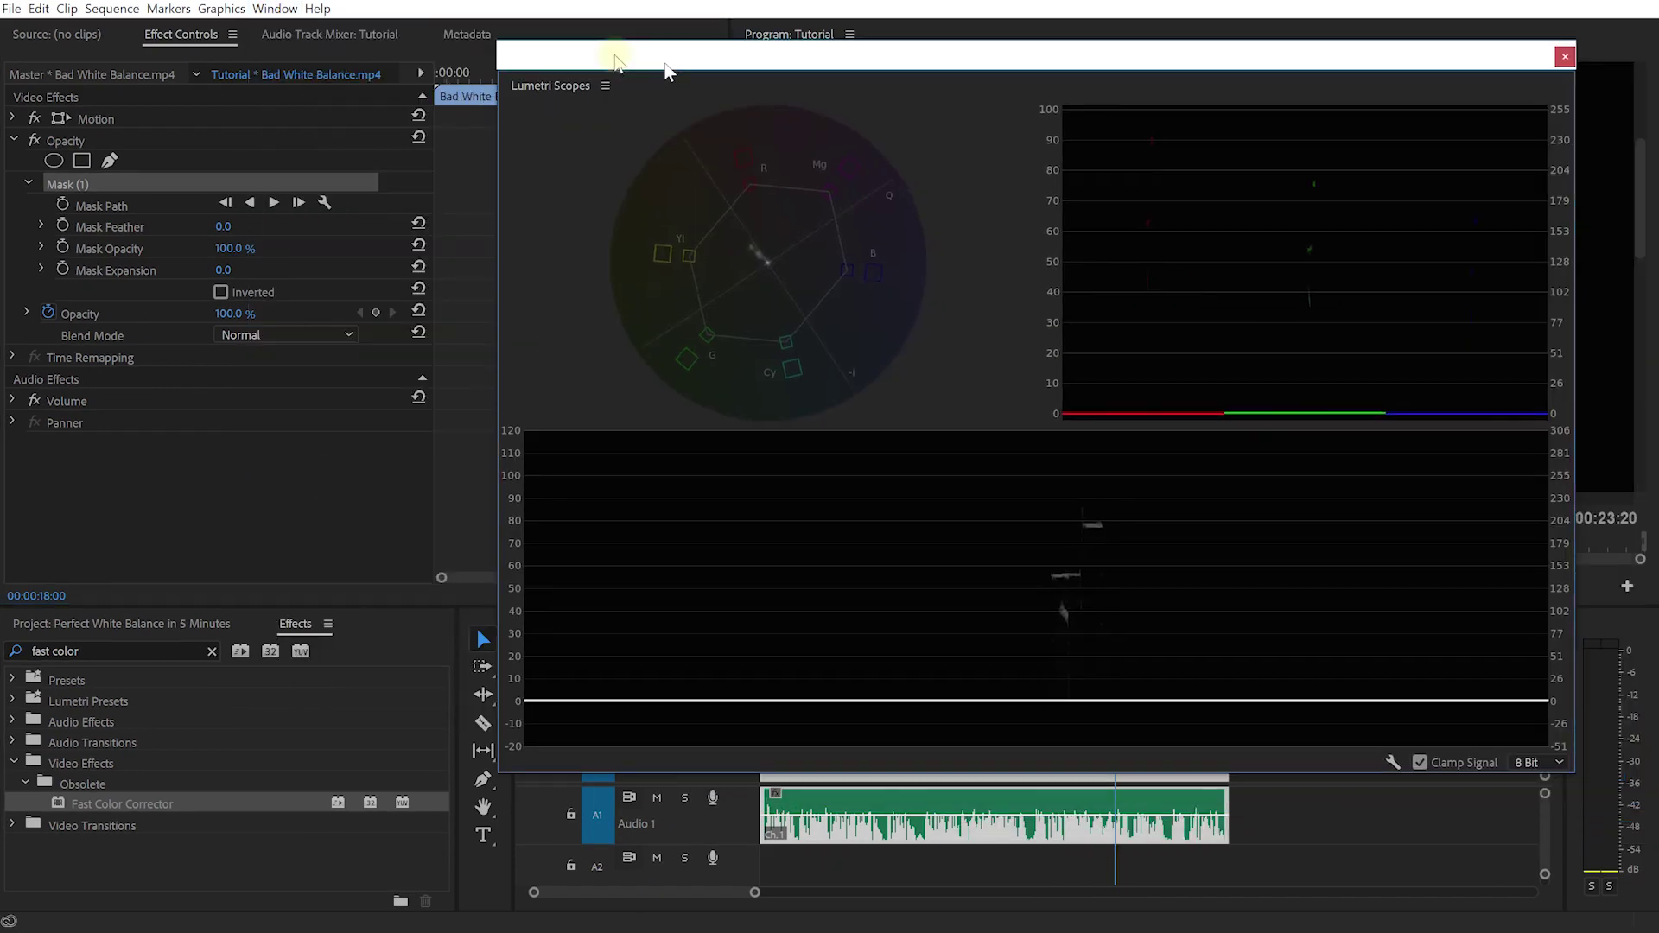
Float the Lumetri Scopes window at upper left with Bright trace brightness
drag(1556, 52, 176, 26)
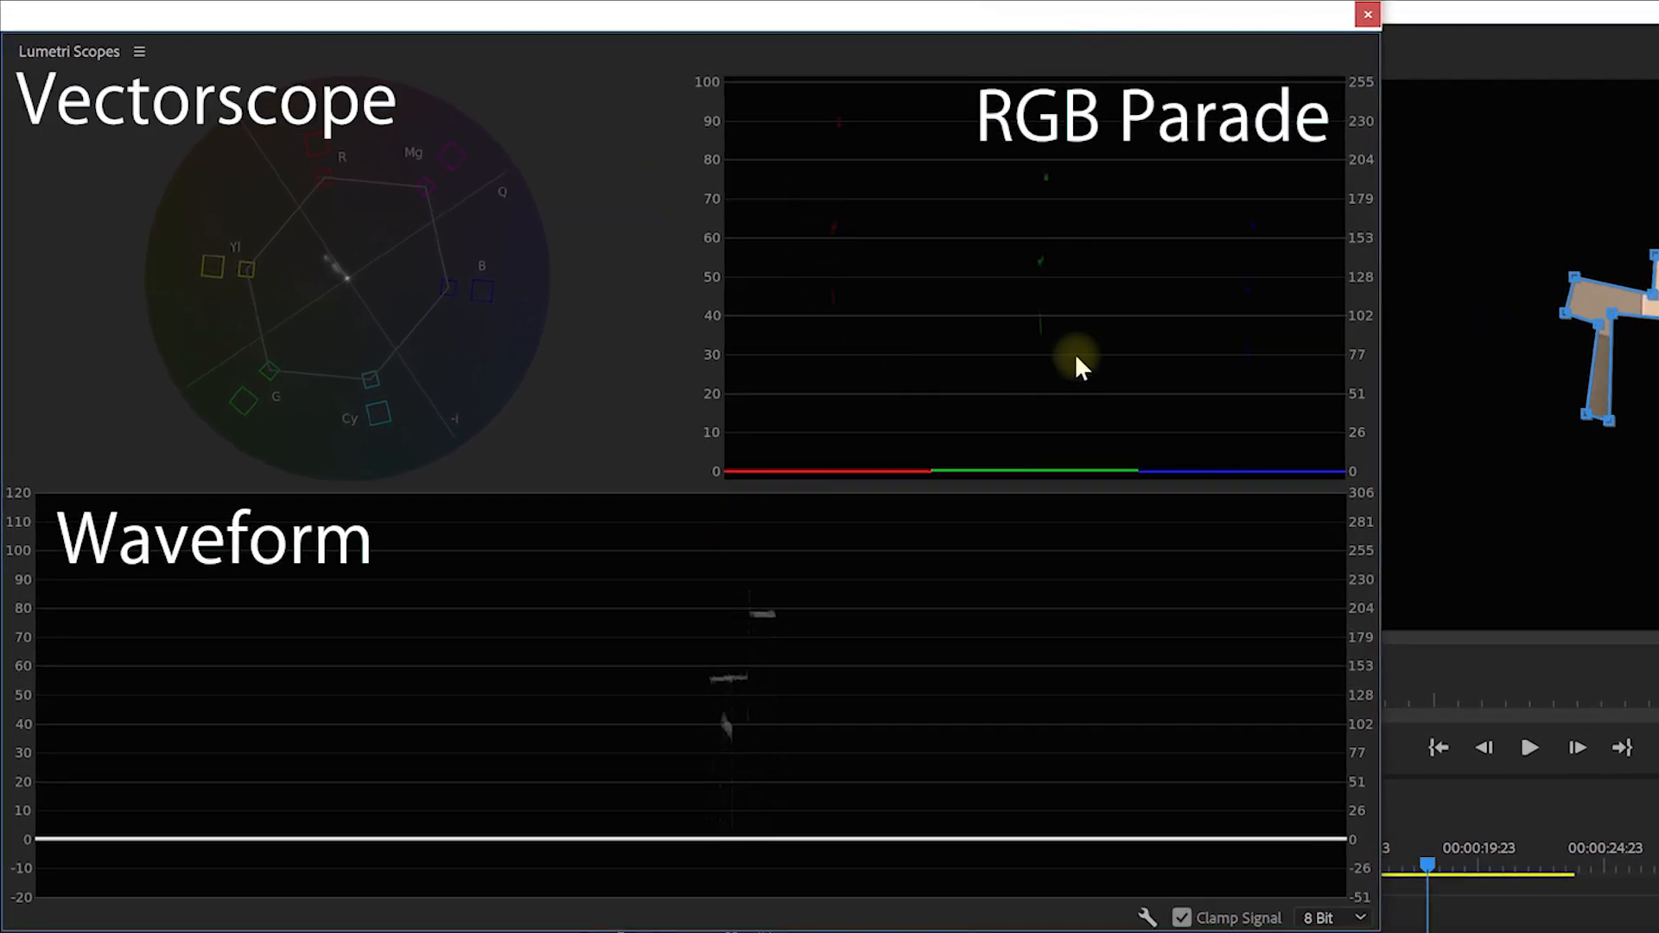
right_click(1255, 393)
mouse_move(1330, 657)
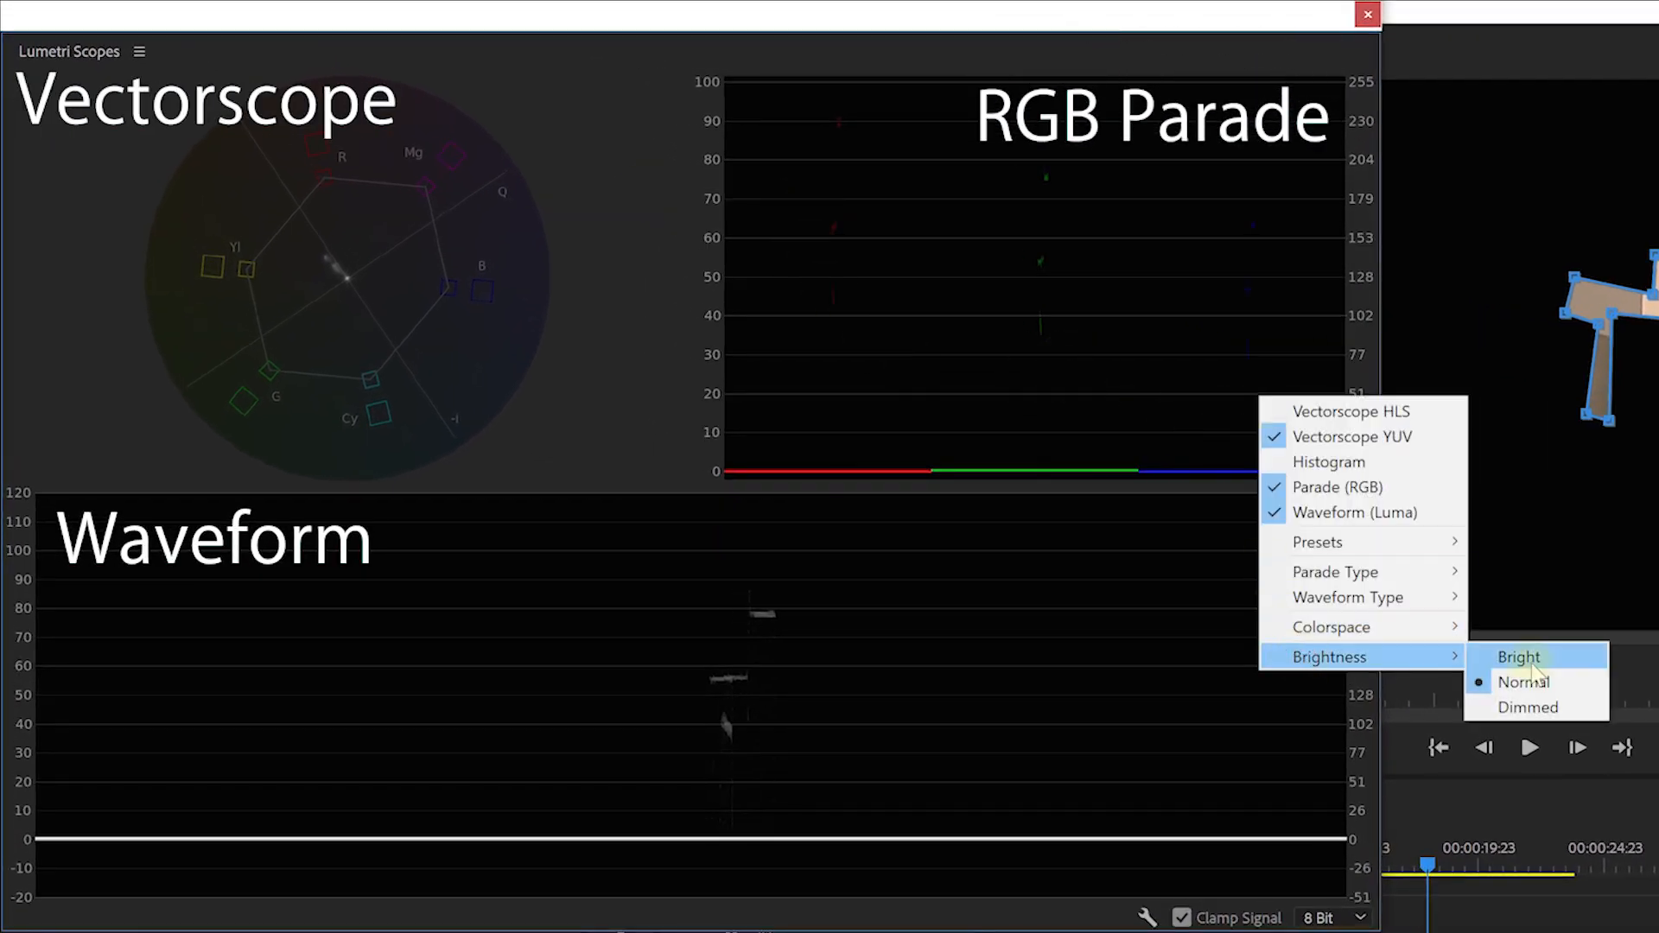
click(1531, 661)
Hide the Vectorscope YUV and Luma waveform, leaving only the RGB parade beside the monitor
right_click(622, 315)
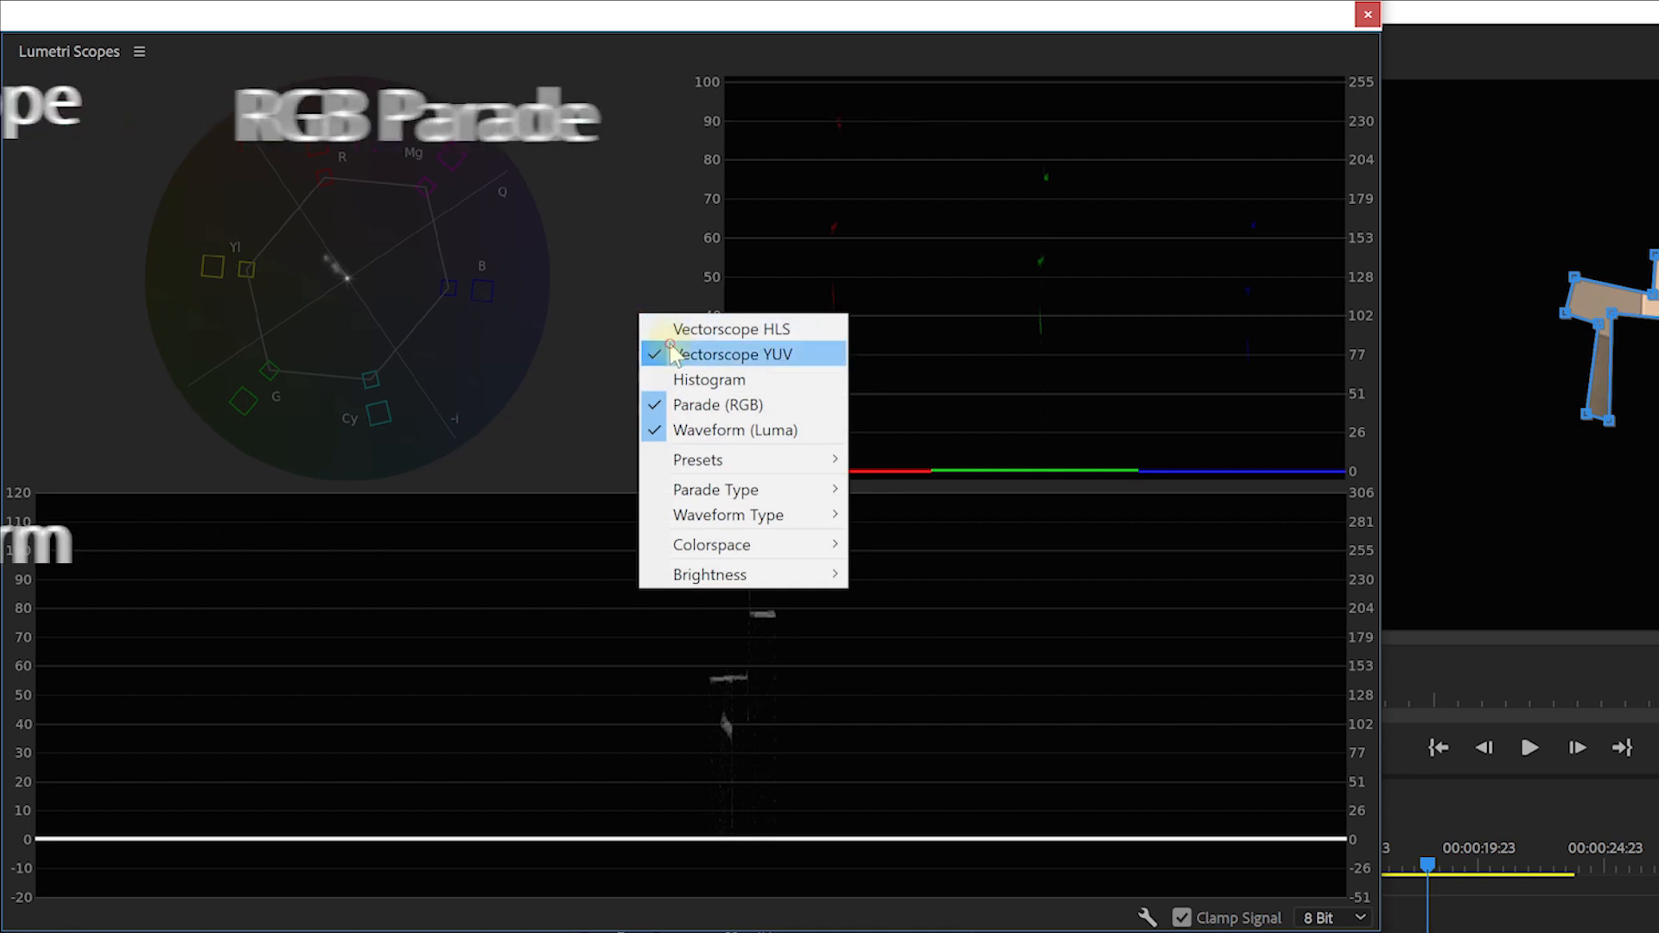
click(711, 348)
right_click(653, 322)
click(719, 438)
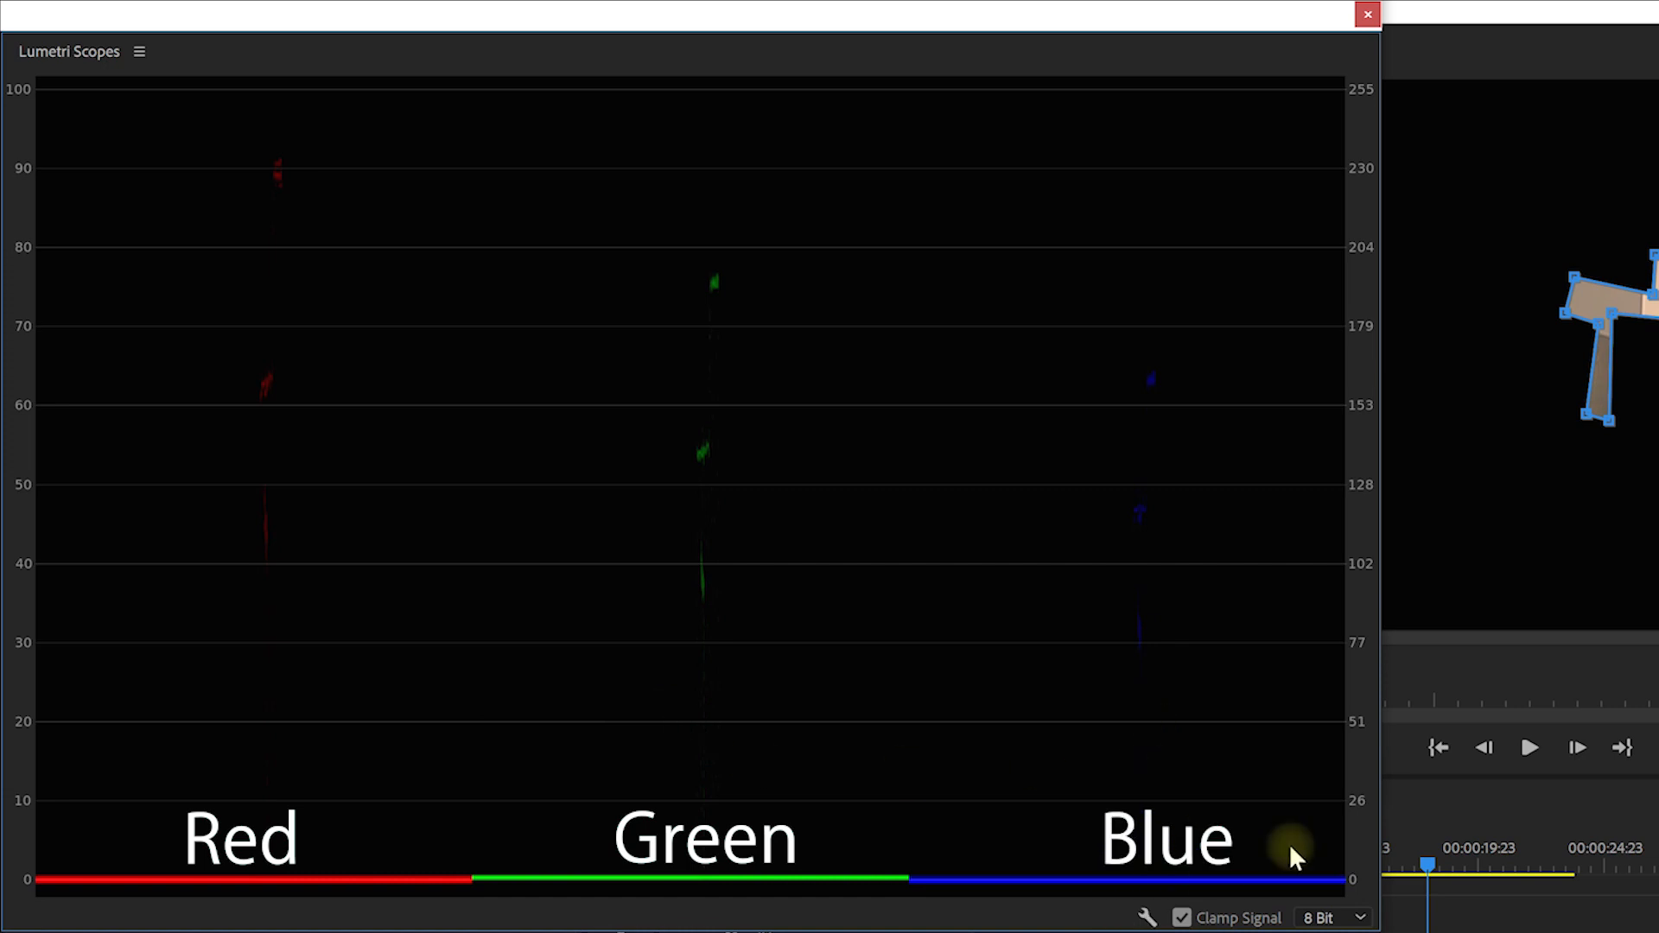
drag(1371, 926, 938, 911)
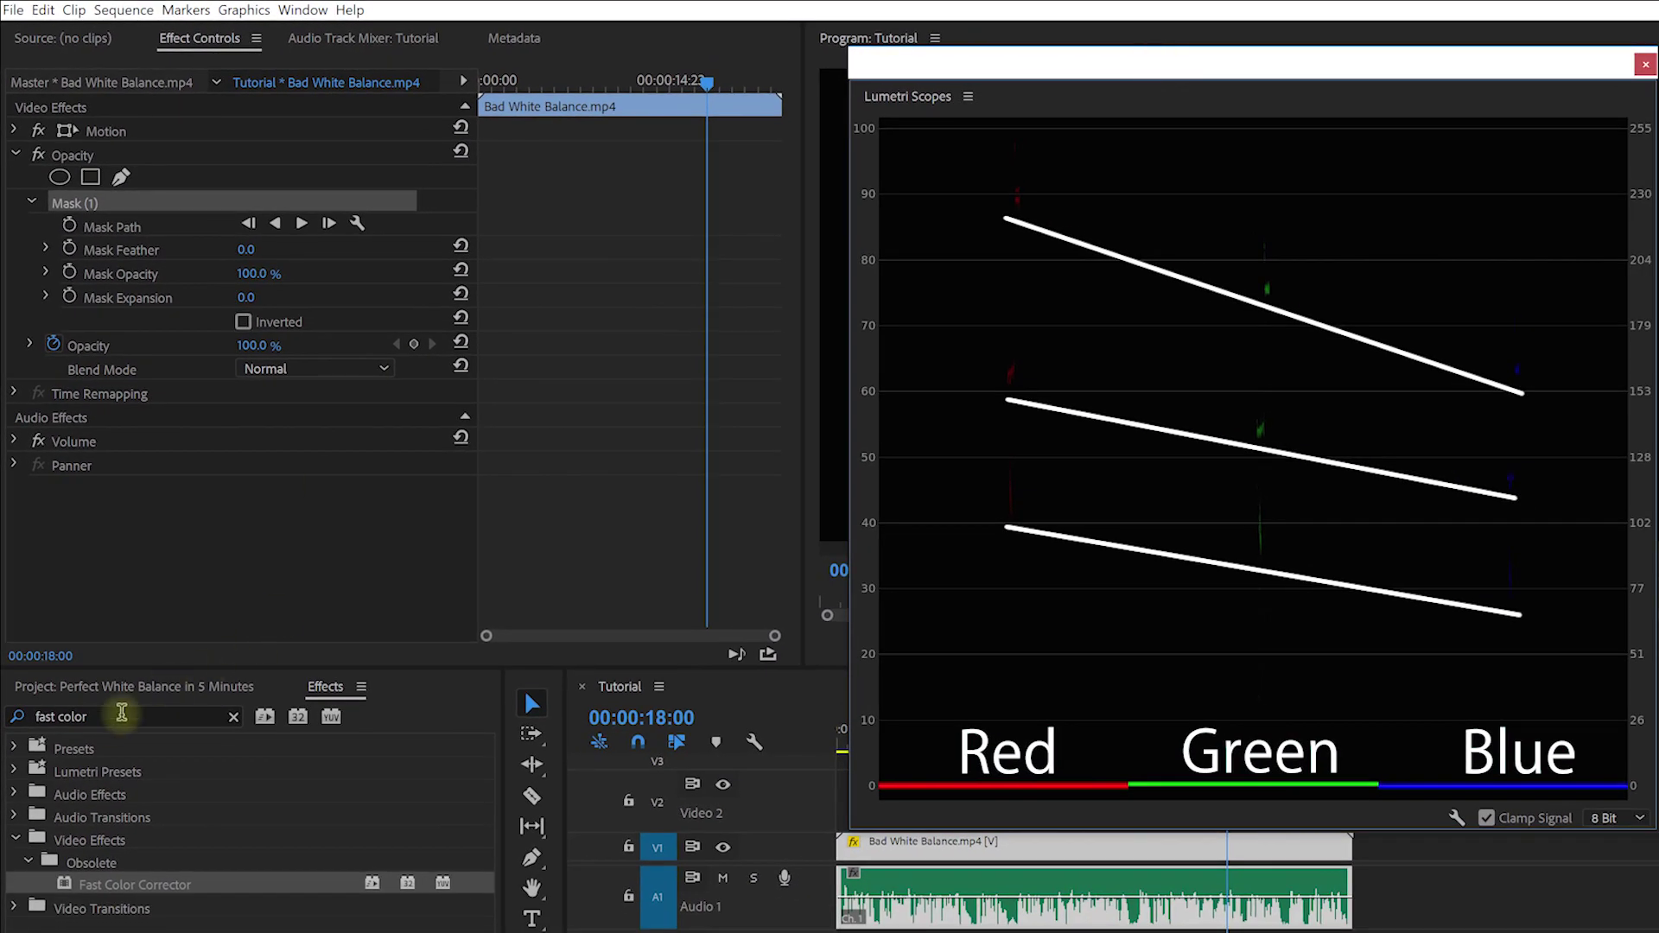
click(121, 716)
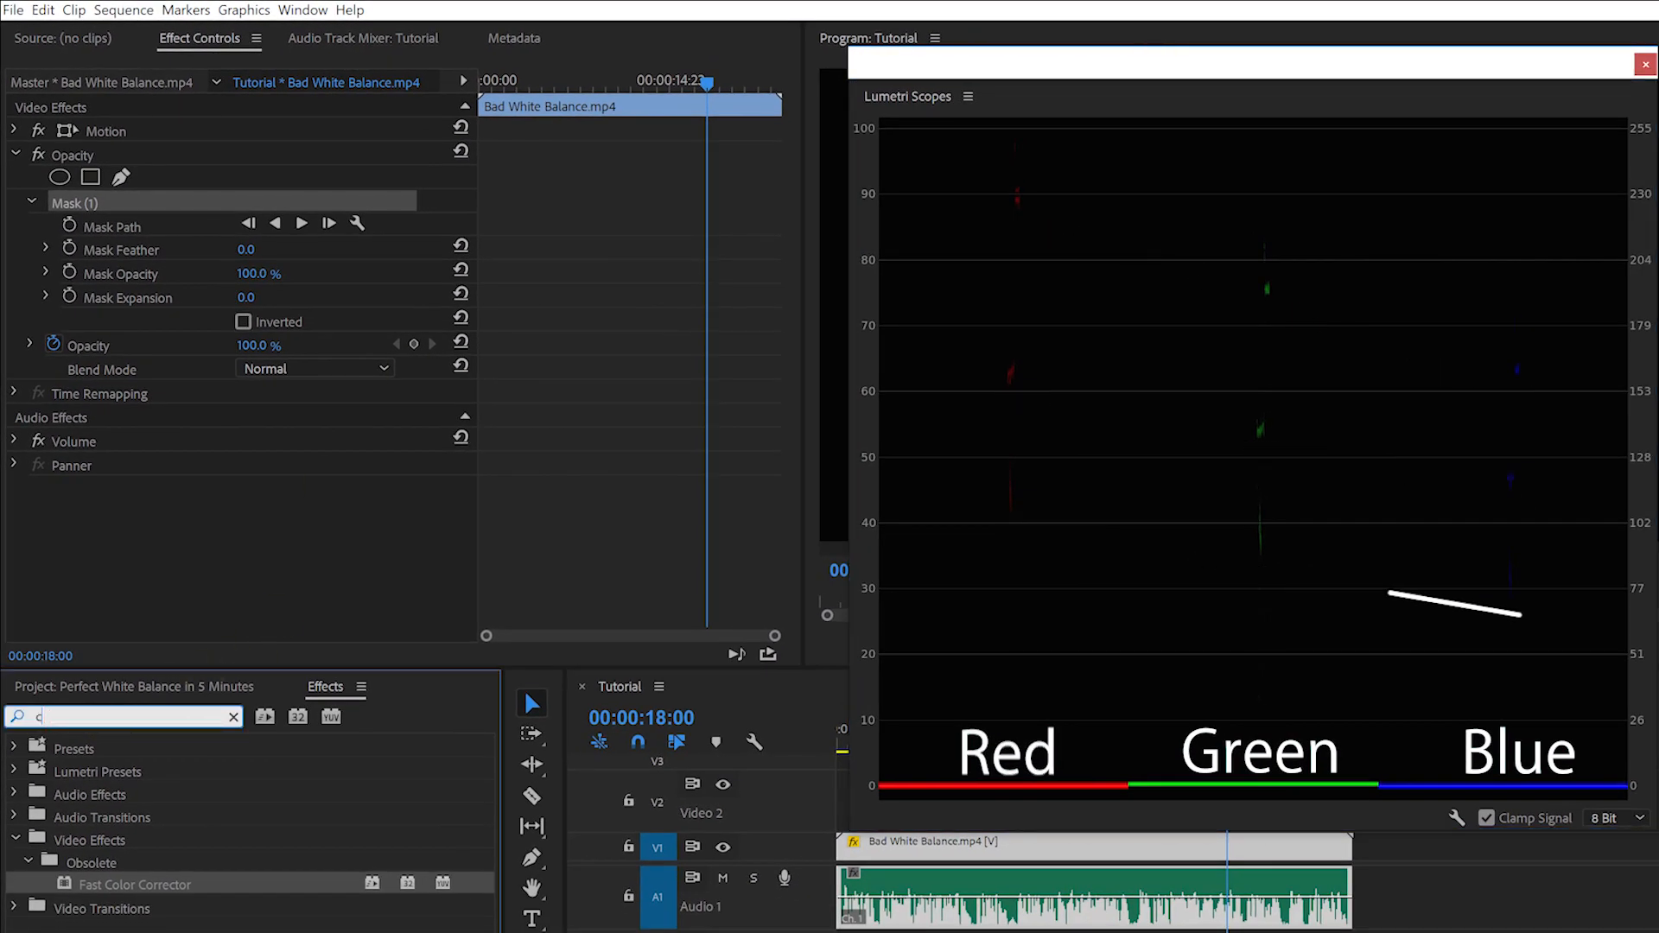
text(urves)
Apply RGB Curves to the clip so the blue and green card levels can be matched
drag(124, 888, 960, 850)
scroll(791, 376, down, 5)
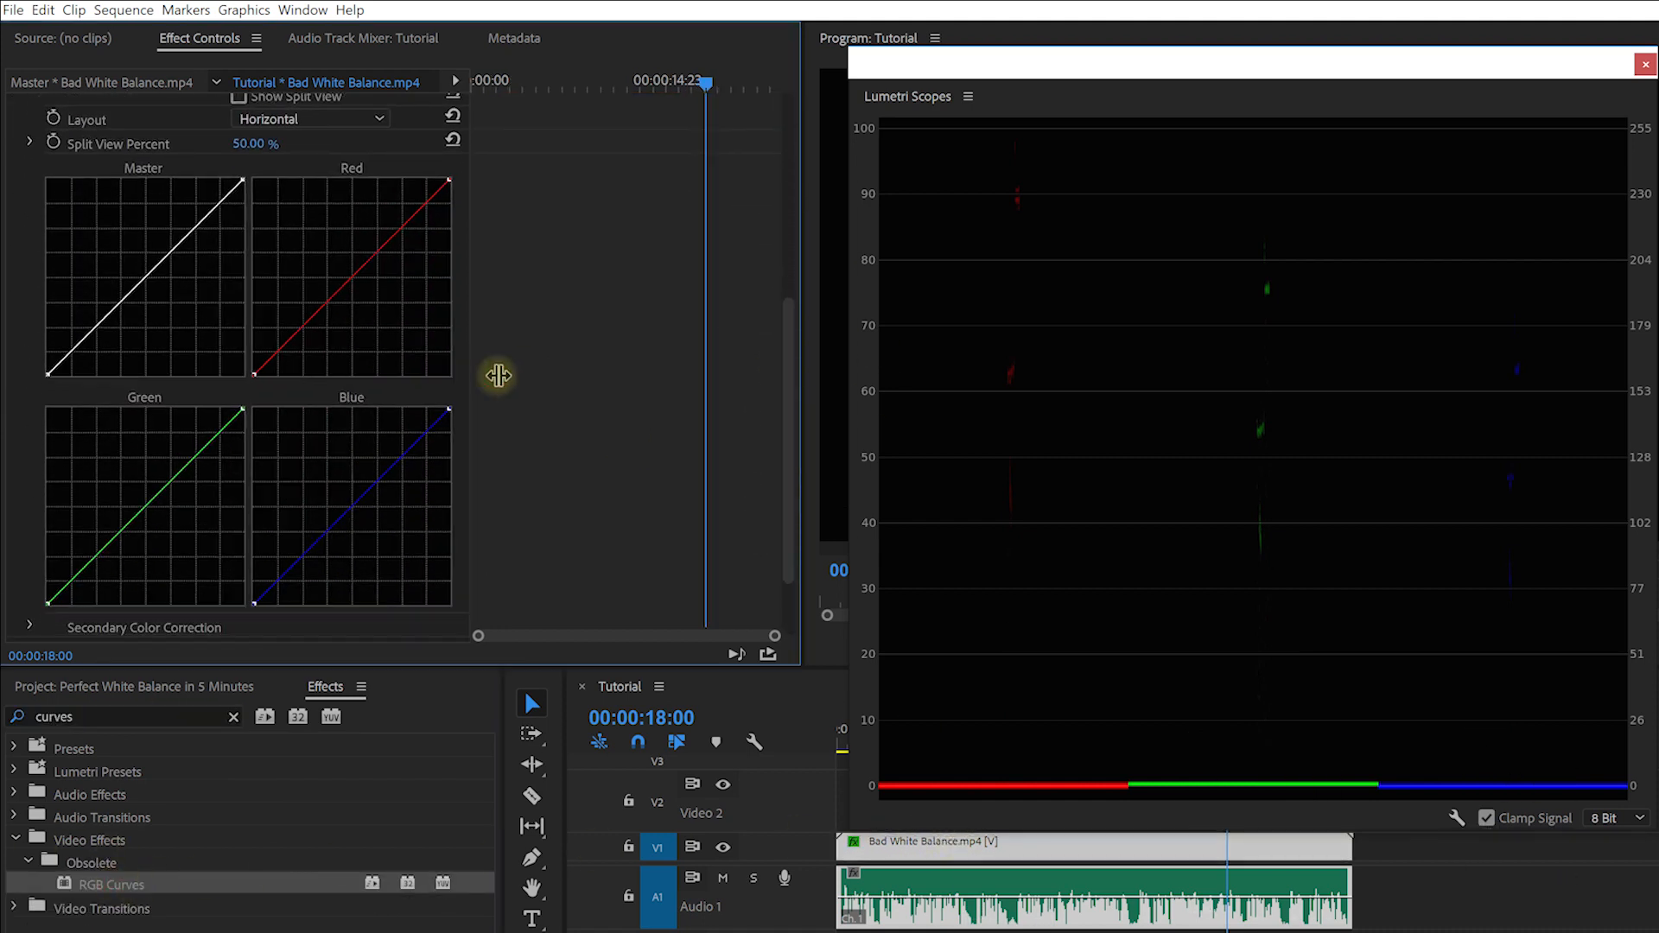
drag(477, 376, 572, 376)
scroll(794, 405, down, 2)
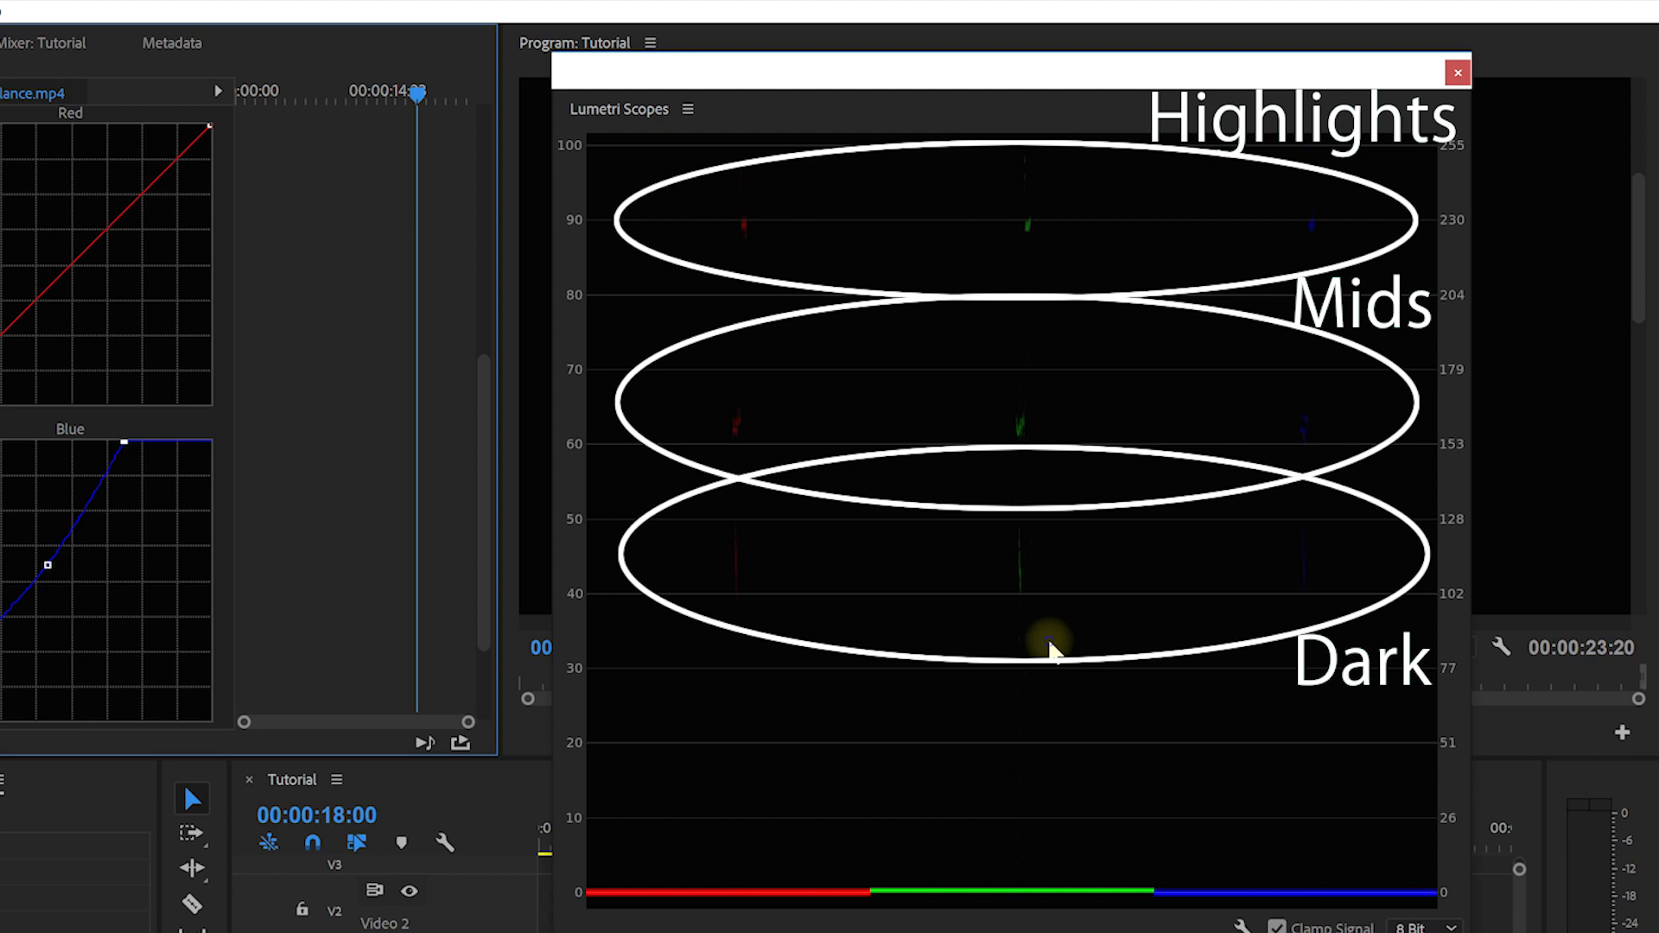
Add the Vectorscope YUV beside the RGB parade and move the scopes window left to check neutrality
right_click(1050, 649)
click(1190, 675)
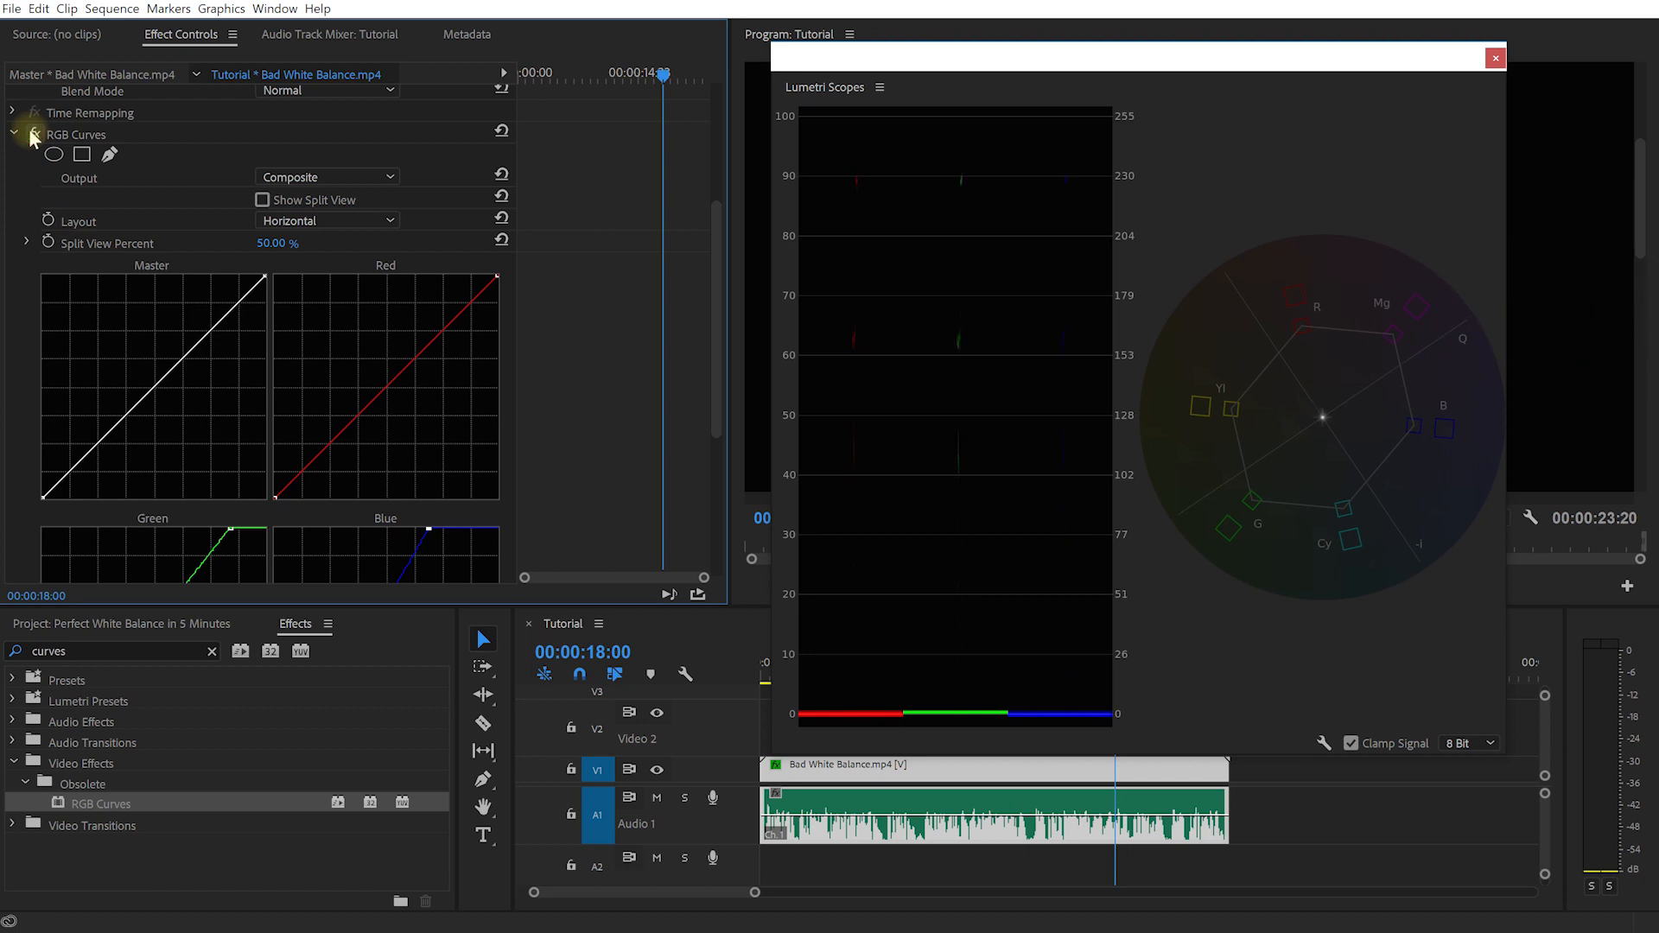
mouse_move(894, 69)
mouse_down()
mouse_move(125, 65)
mouse_move(162, 71)
mouse_up()
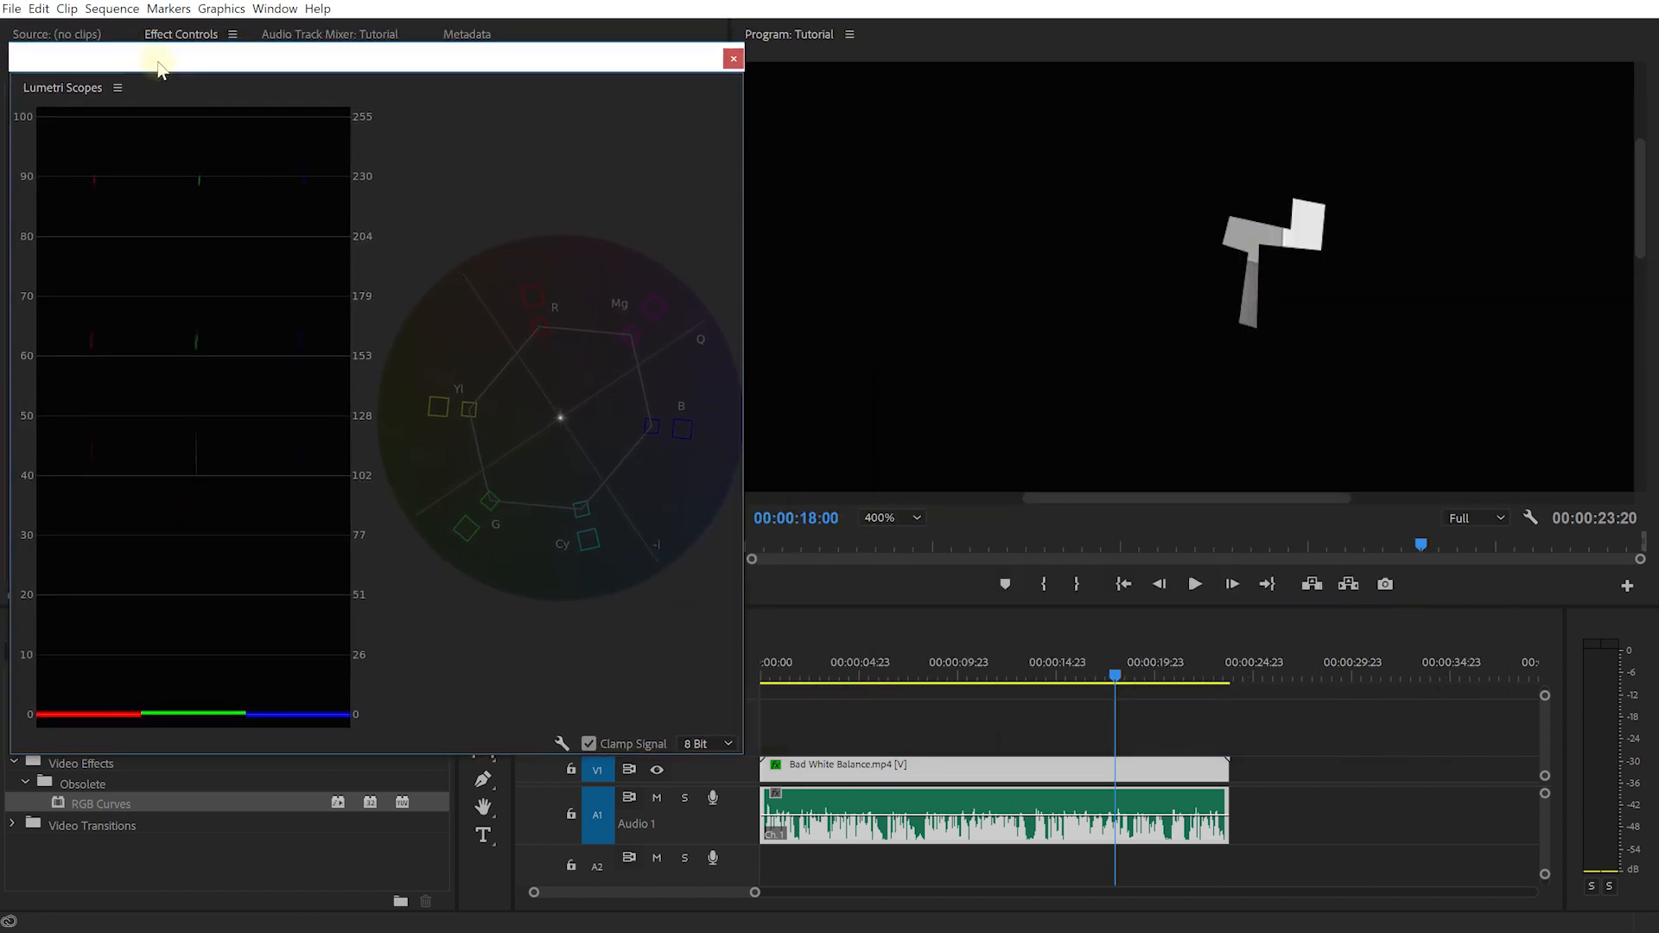
Close the scopes, delete Mask (1), fit the frame, and toggle RGB Curves off to compare
click(732, 60)
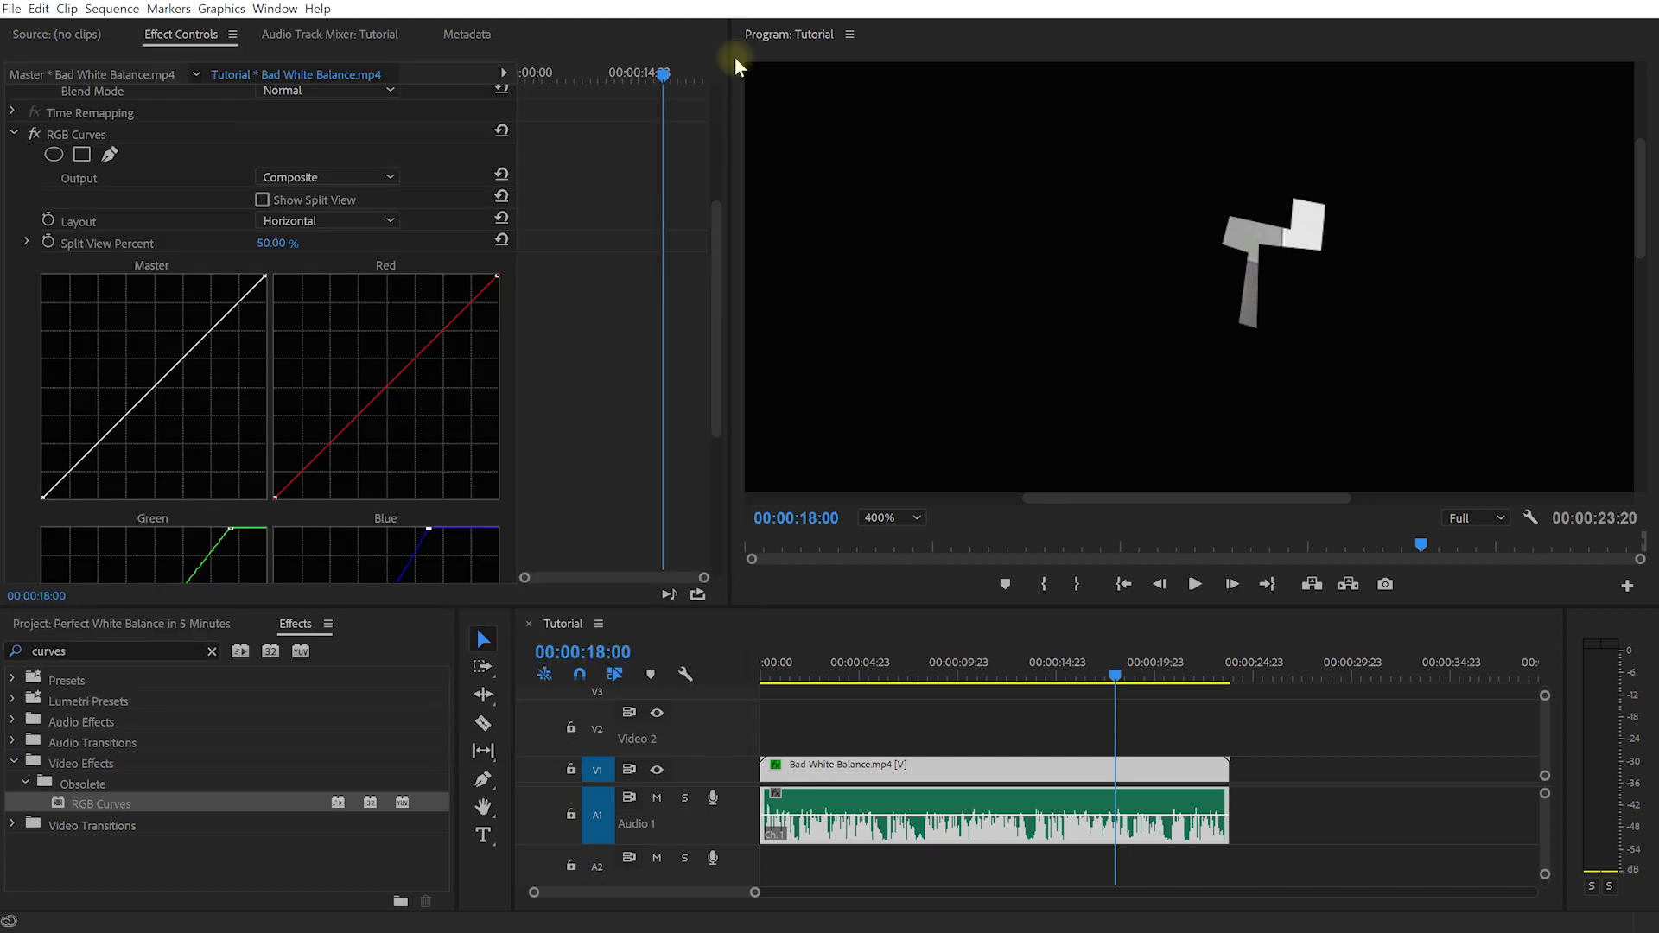
scroll(730, 140, up, 5)
click(72, 182)
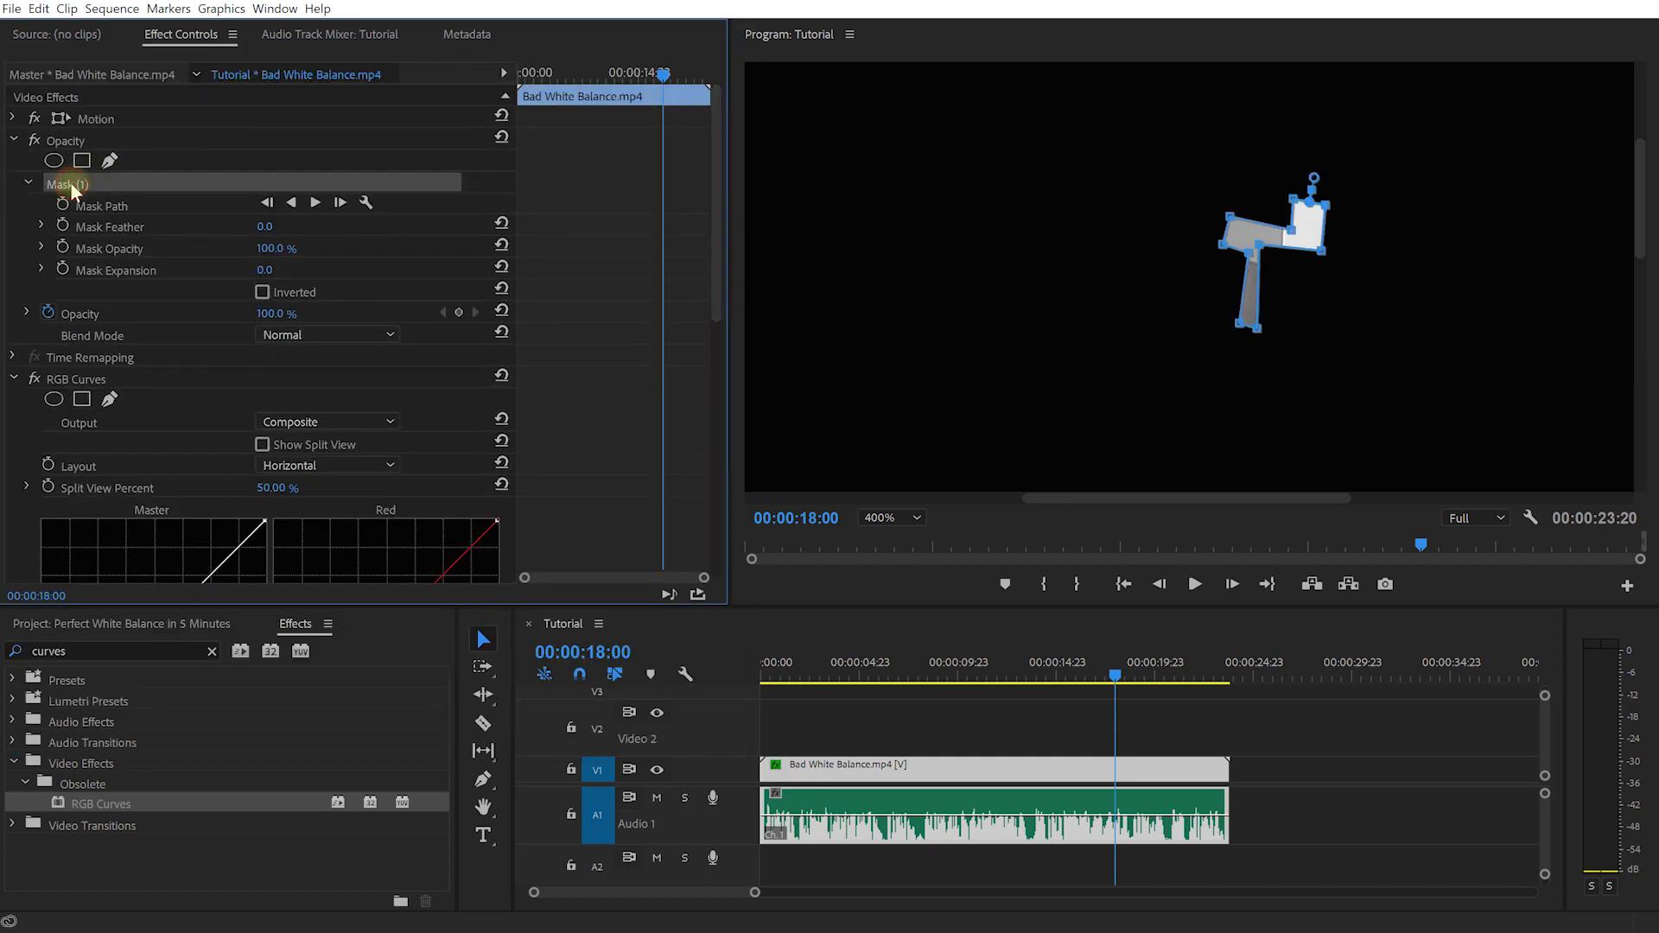
key(Delete)
click(896, 517)
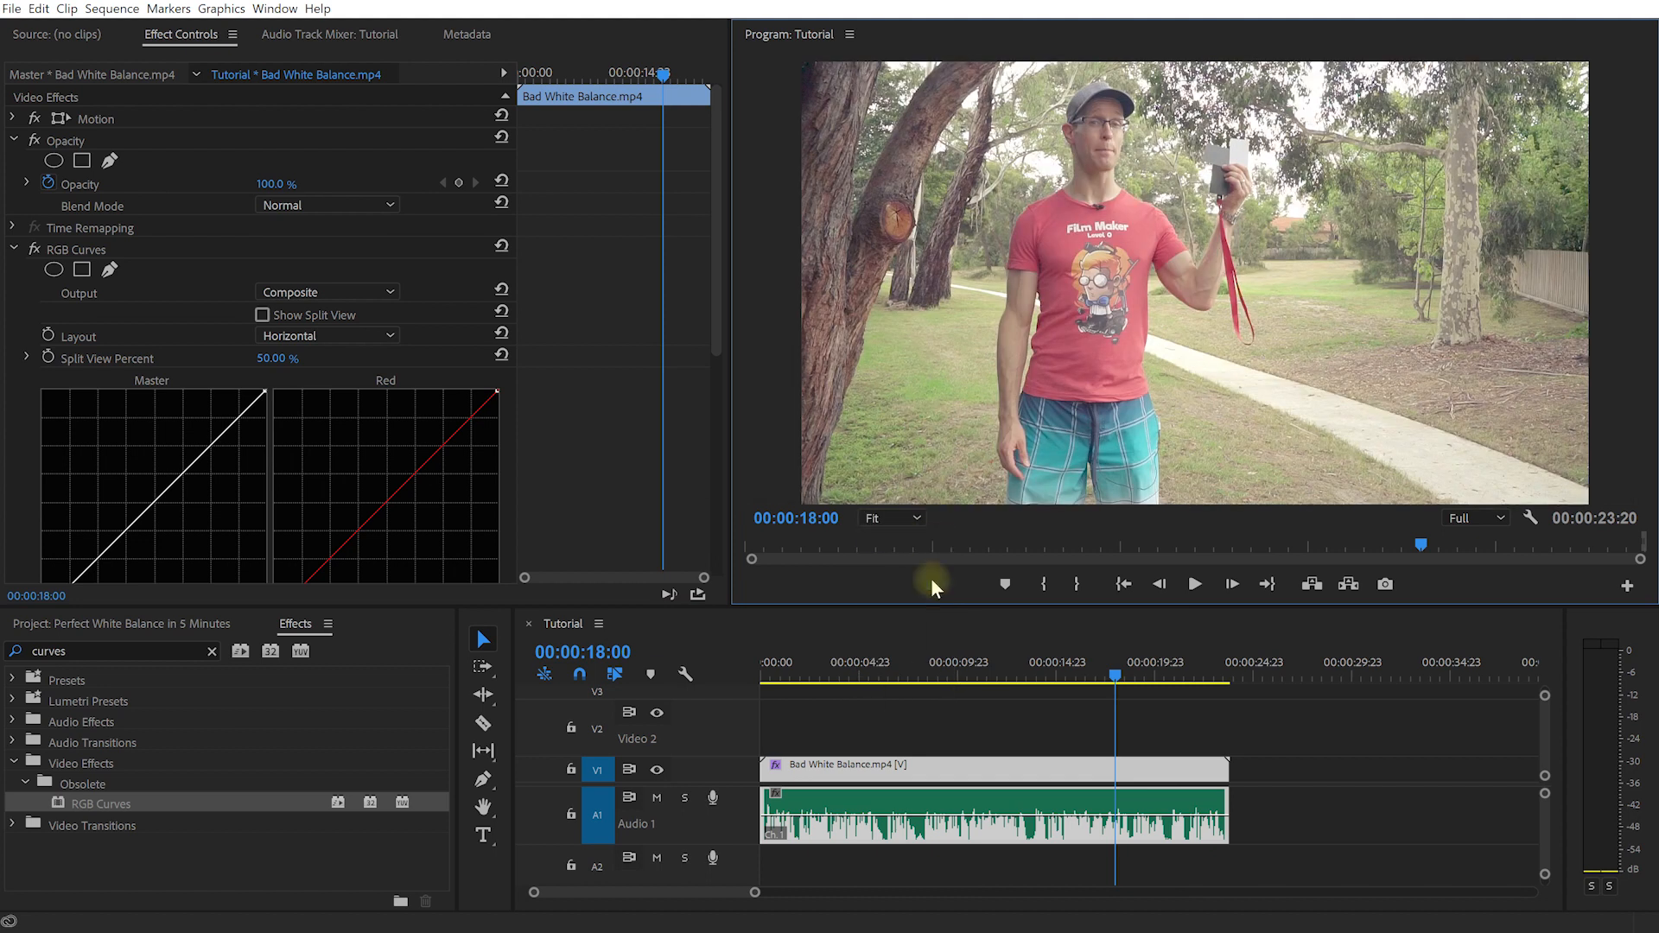
click(35, 249)
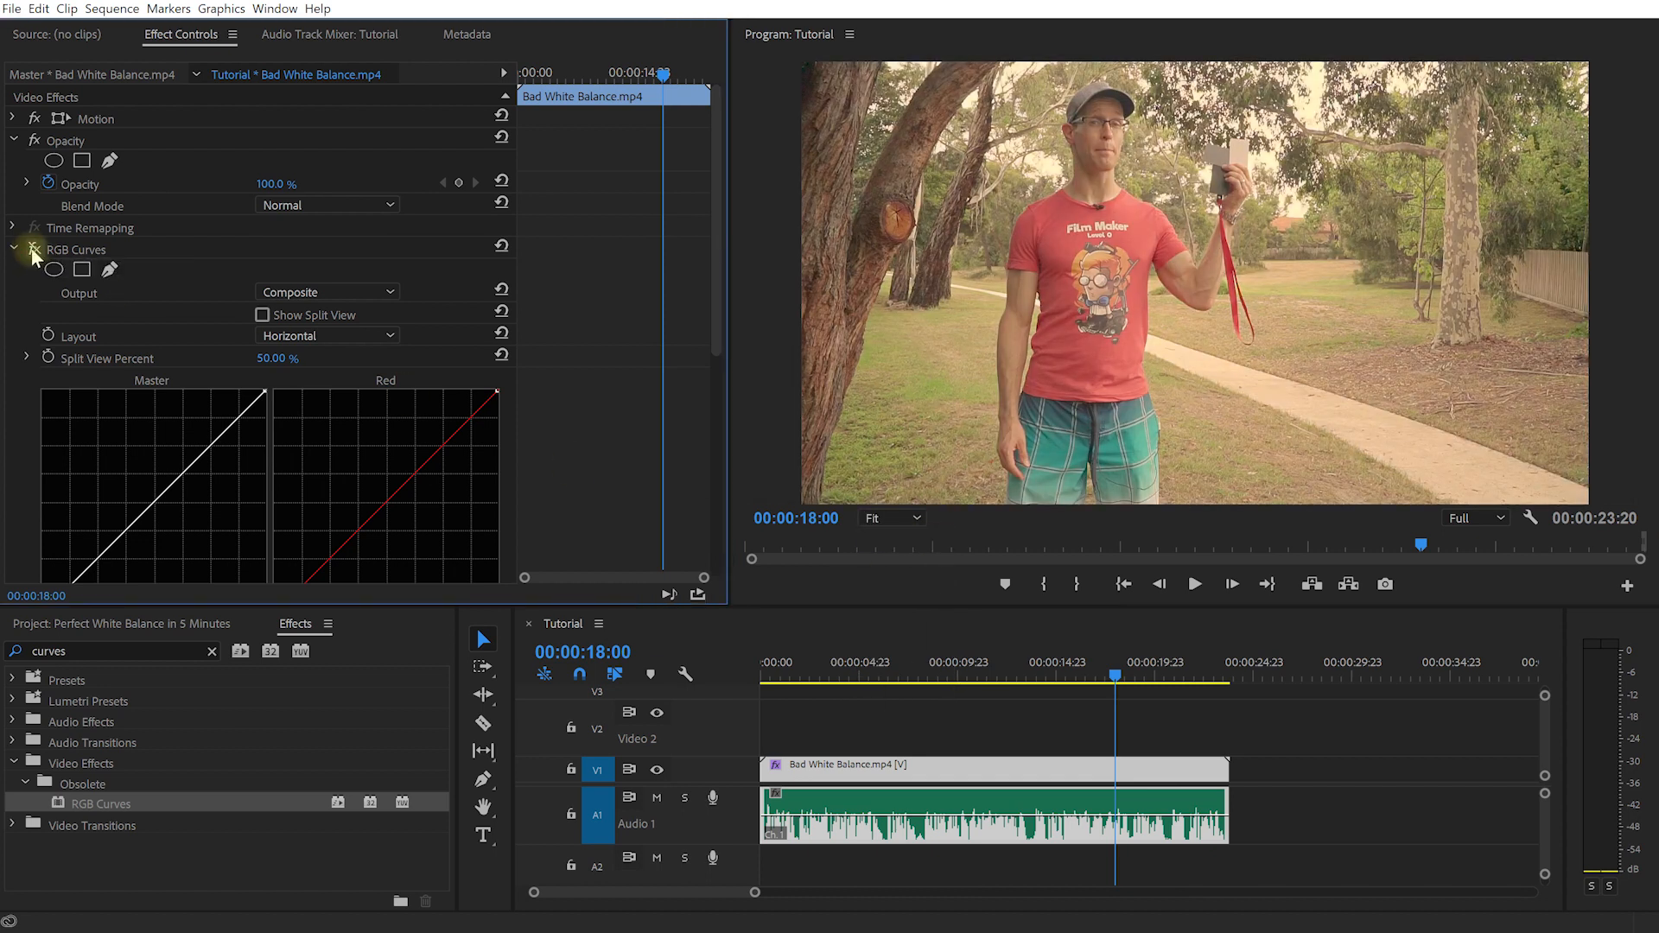